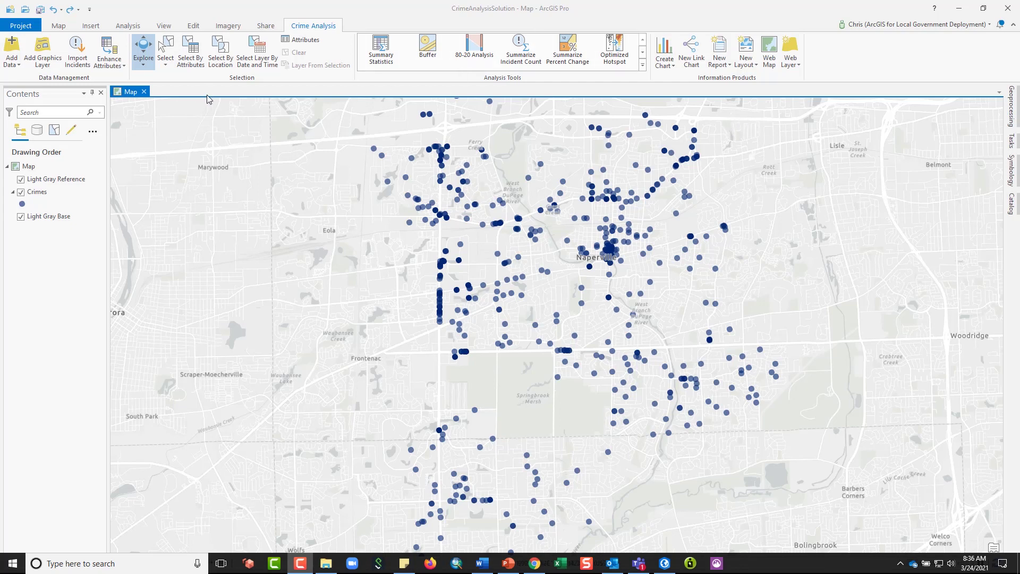
# Step: Lasso-select the crime points in northwest Naperville
pyautogui.click(167, 65)
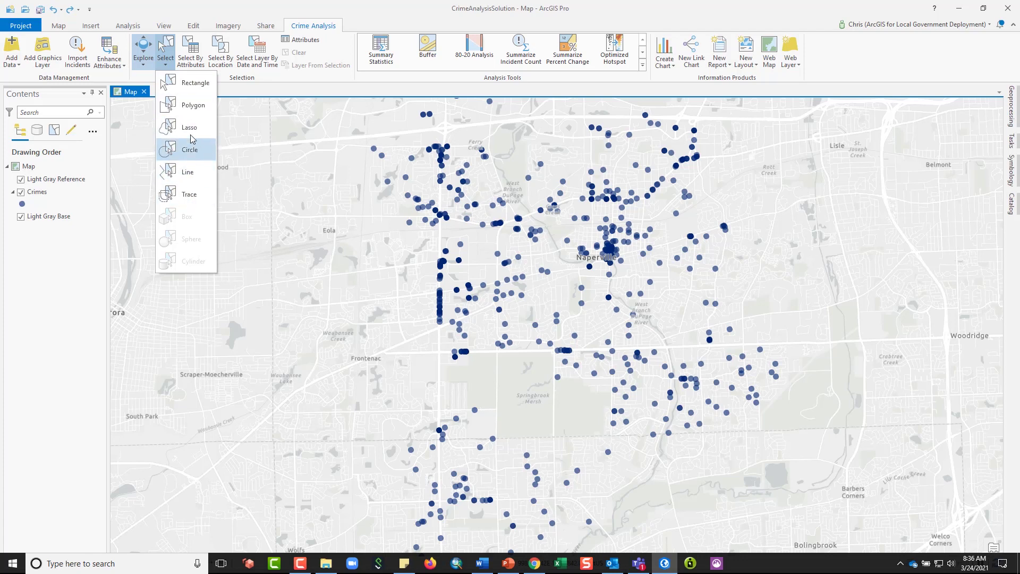
pyautogui.click(250, 199)
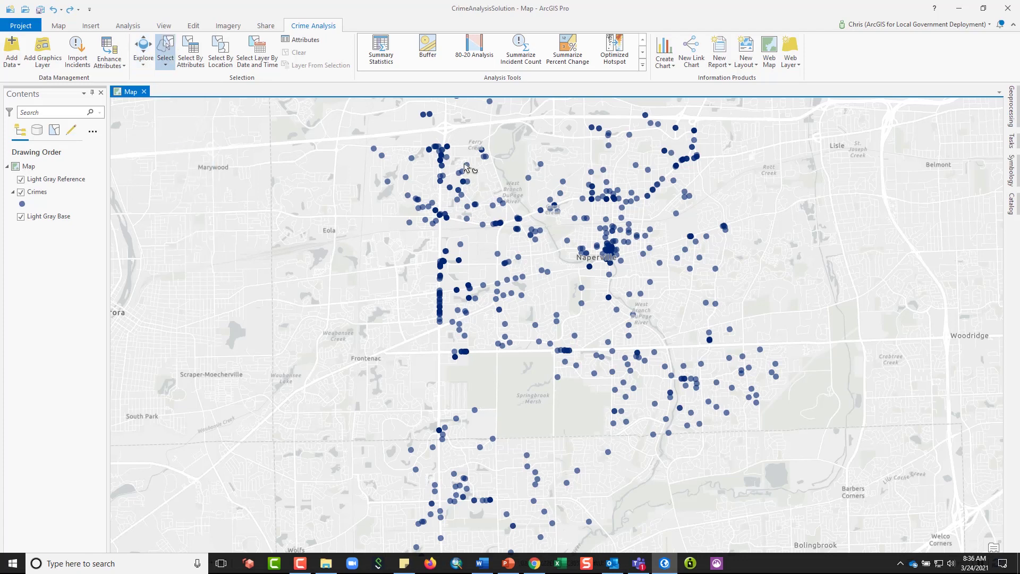
pyautogui.moveTo(486, 137)
pyautogui.mouseDown()
pyautogui.moveTo(389, 174)
pyautogui.moveTo(412, 213)
pyautogui.moveTo(481, 238)
pyautogui.moveTo(536, 178)
pyautogui.moveTo(556, 195)
pyautogui.mouseUp()
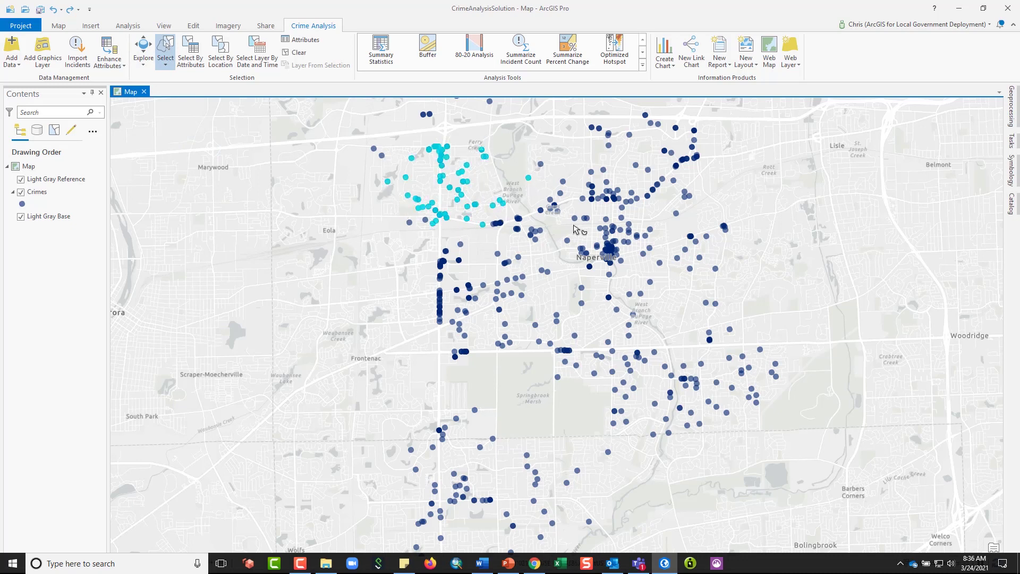
# Step: Clear that selection and box-select the northwest crimes with a rectangle instead
pyautogui.click(292, 53)
pyautogui.click(166, 65)
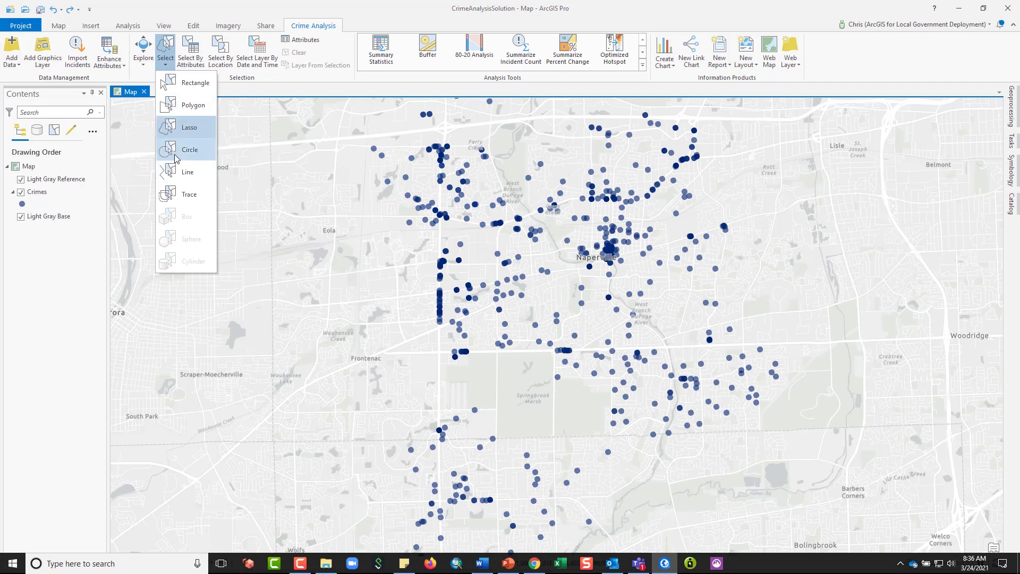
pyautogui.click(187, 84)
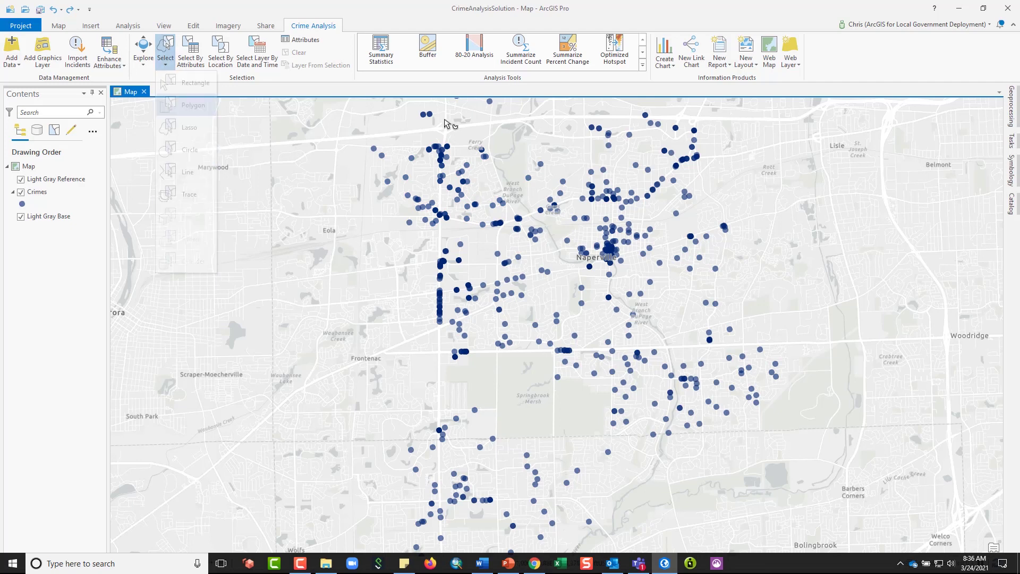
pyautogui.moveTo(475, 130)
pyautogui.mouseDown()
pyautogui.moveTo(369, 132)
pyautogui.moveTo(368, 180)
pyautogui.moveTo(401, 238)
pyautogui.moveTo(485, 237)
pyautogui.moveTo(514, 178)
pyautogui.mouseUp()
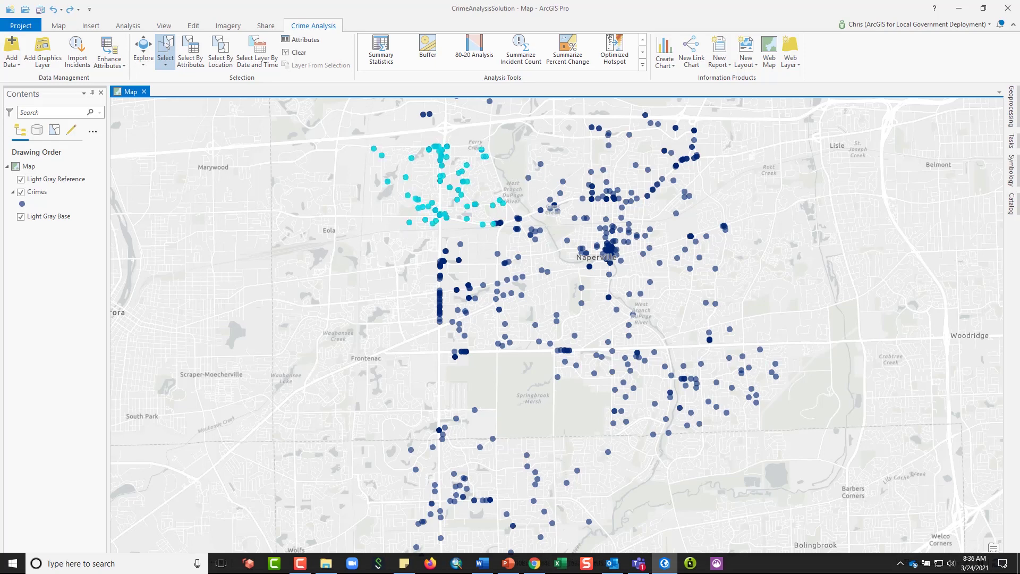
# Step: Clear the selection and open Select By Attributes with Crimes as input rows and New selection
pyautogui.click(286, 55)
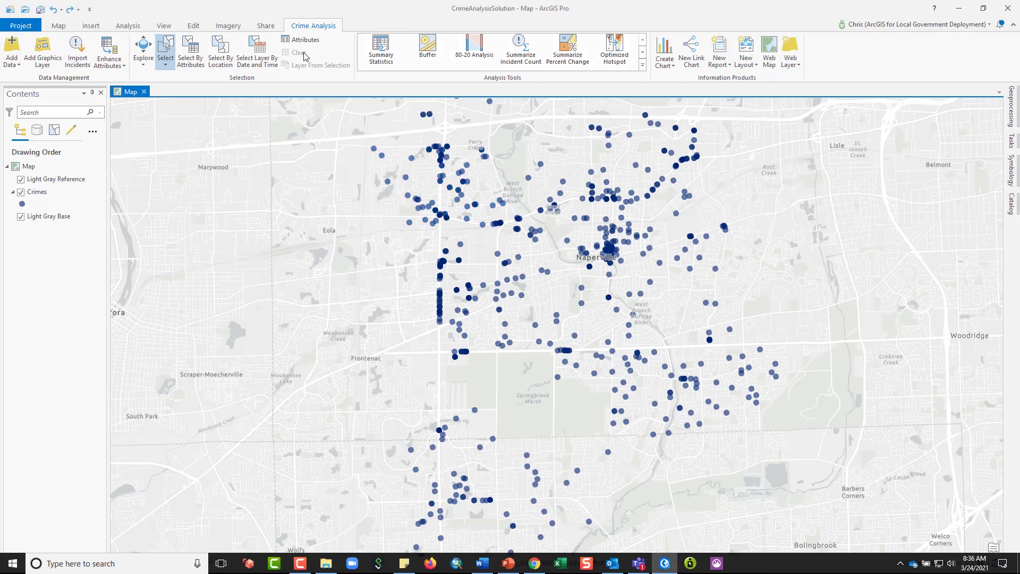
pyautogui.click(200, 57)
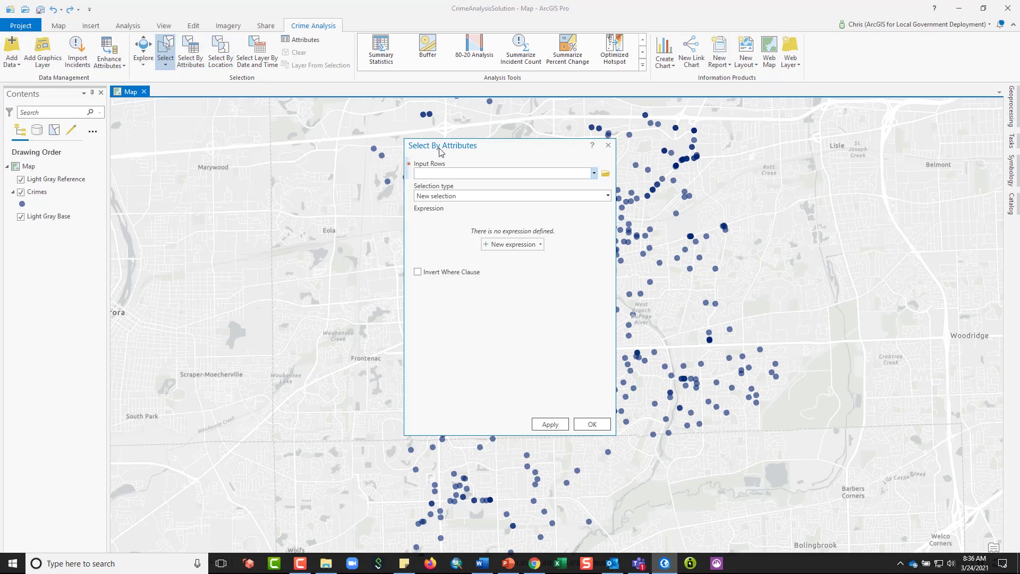
pyautogui.click(594, 174)
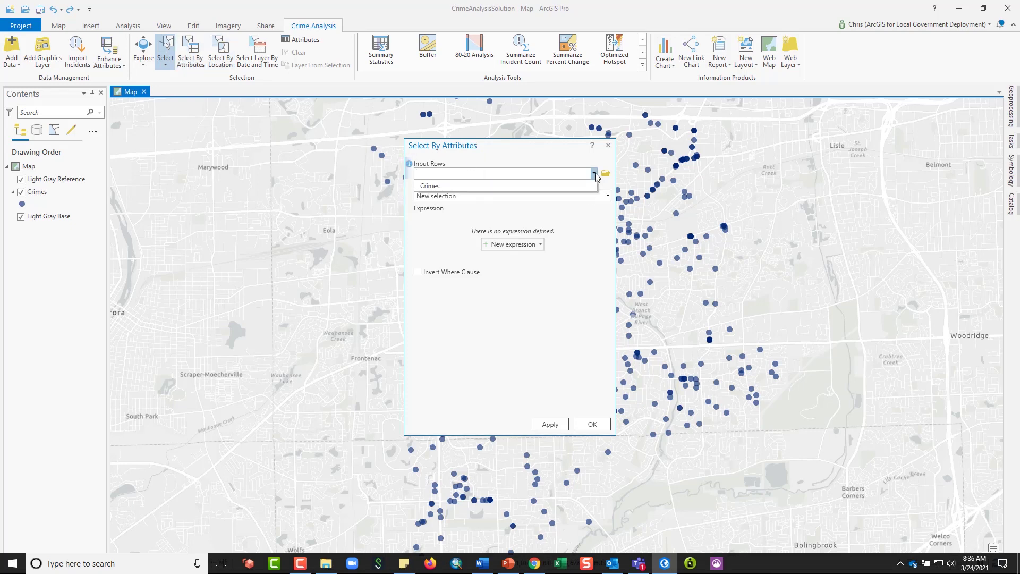
pyautogui.click(434, 187)
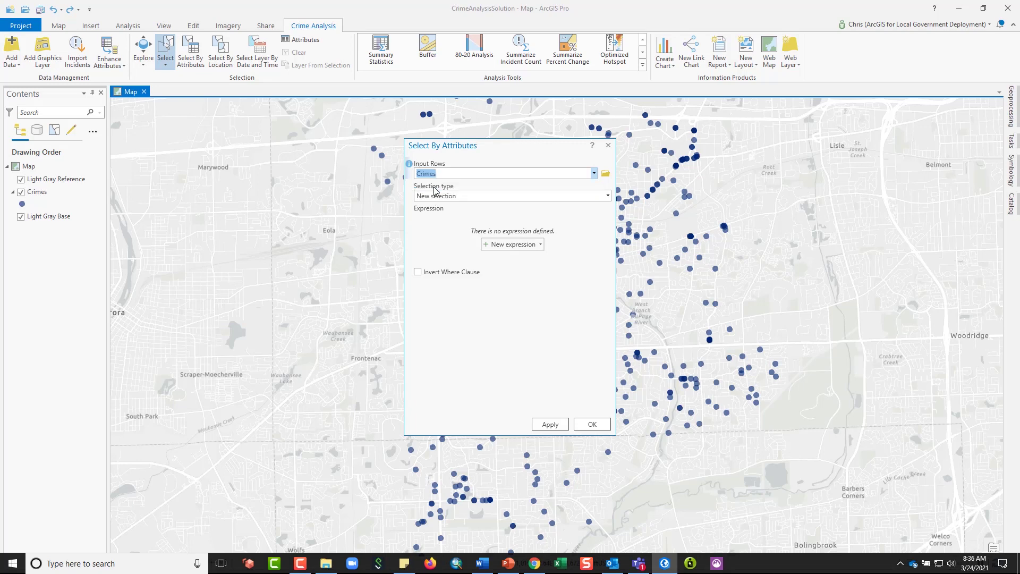
pyautogui.click(582, 195)
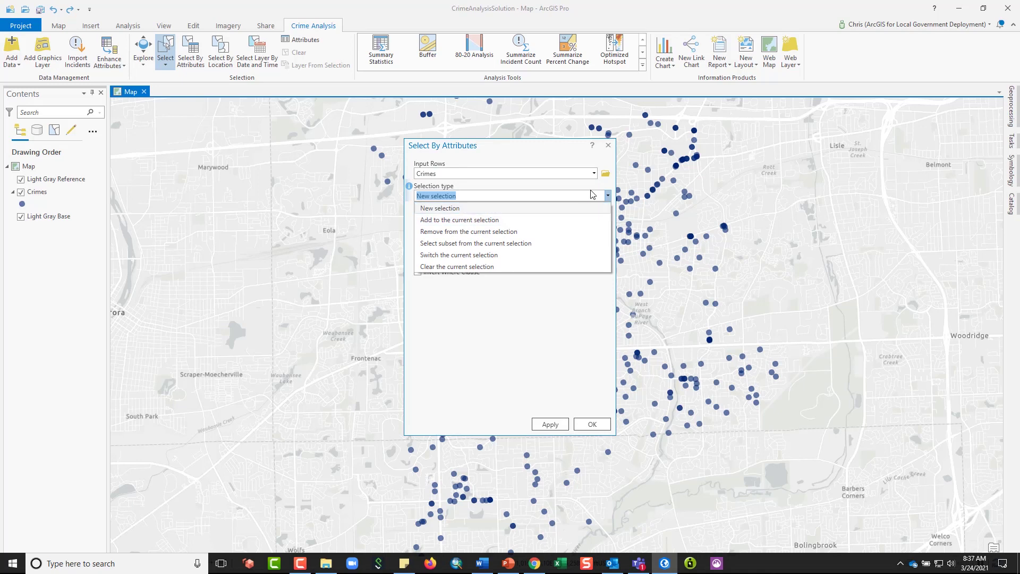
pyautogui.click(593, 194)
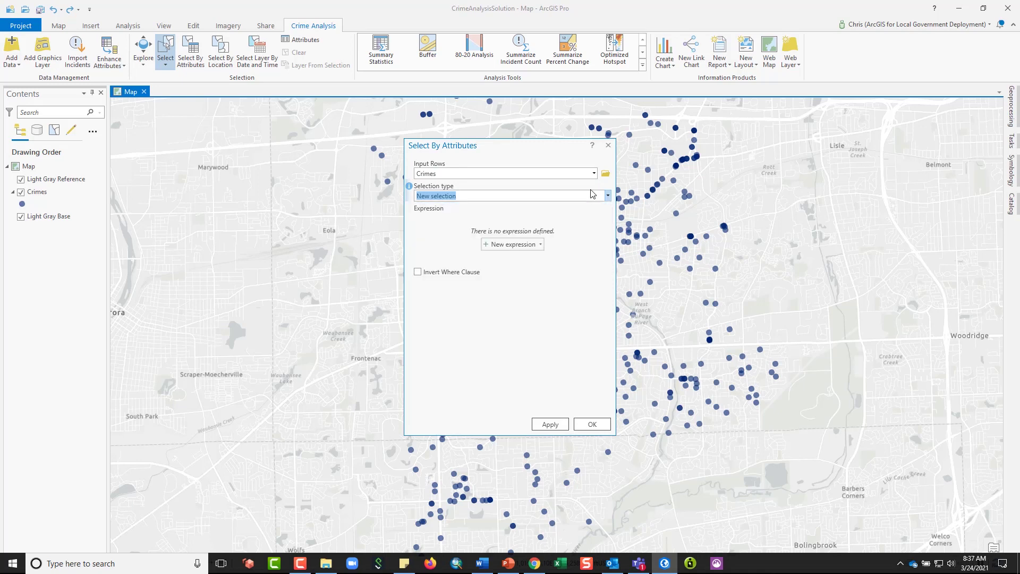
# Step: Add a clause: UCR Description is equal to Aggravated Assault
pyautogui.click(505, 246)
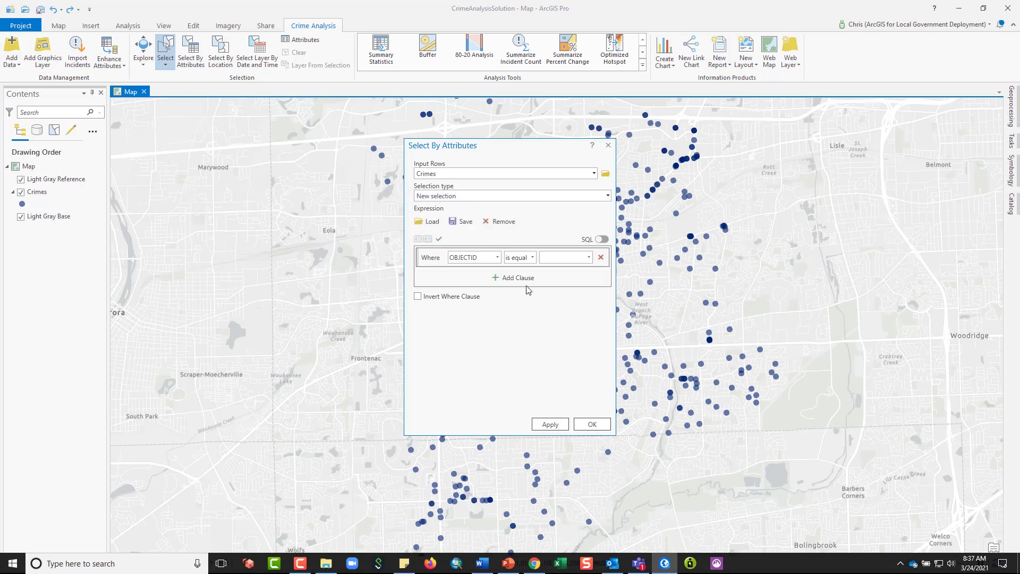
pyautogui.click(498, 257)
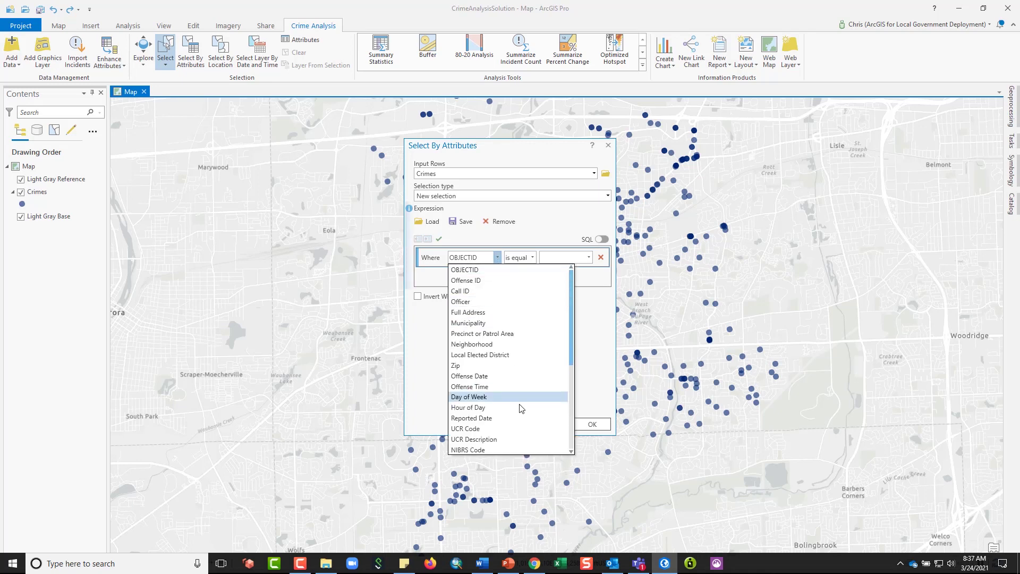
pyautogui.scroll(-1, 521, 411)
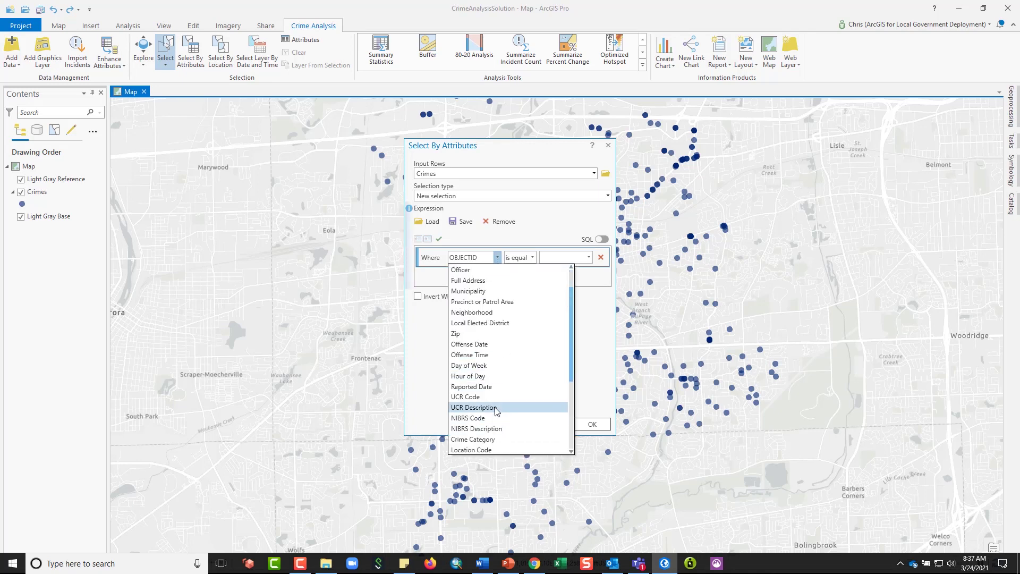
pyautogui.click(495, 408)
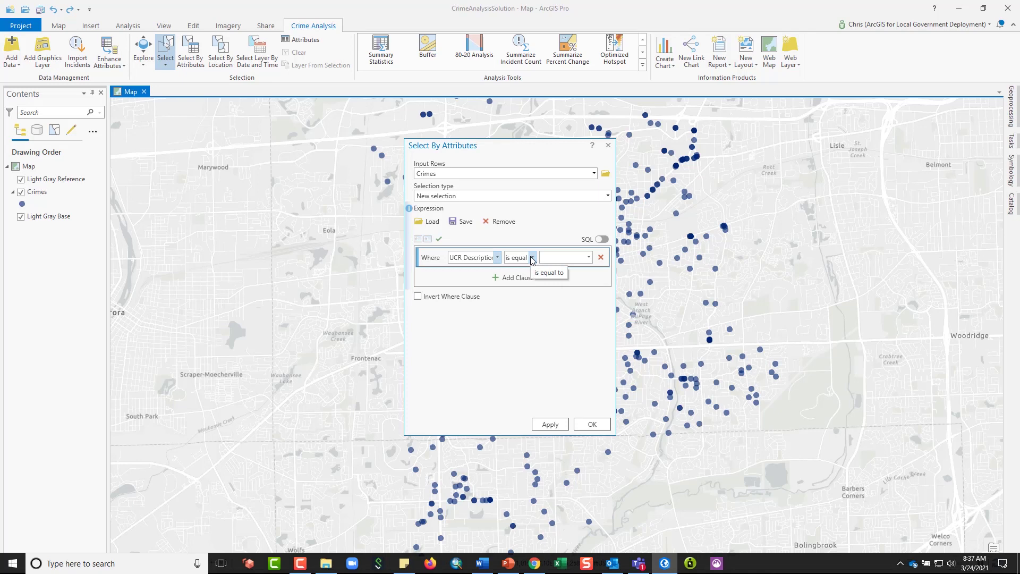
pyautogui.click(588, 258)
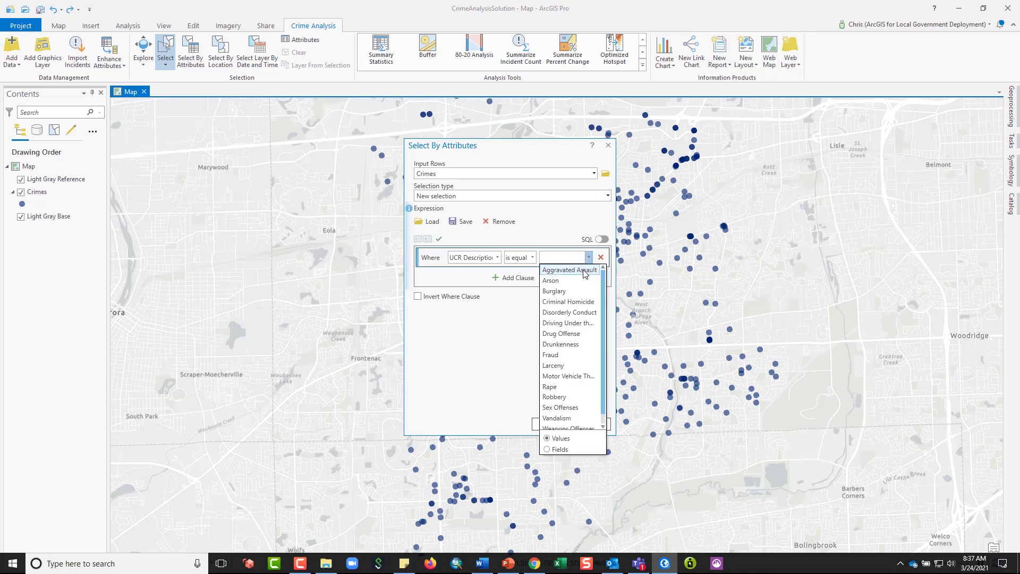
pyautogui.click(584, 272)
# Step: Add a second clause: UCR Description is equal to Robbery
pyautogui.click(513, 277)
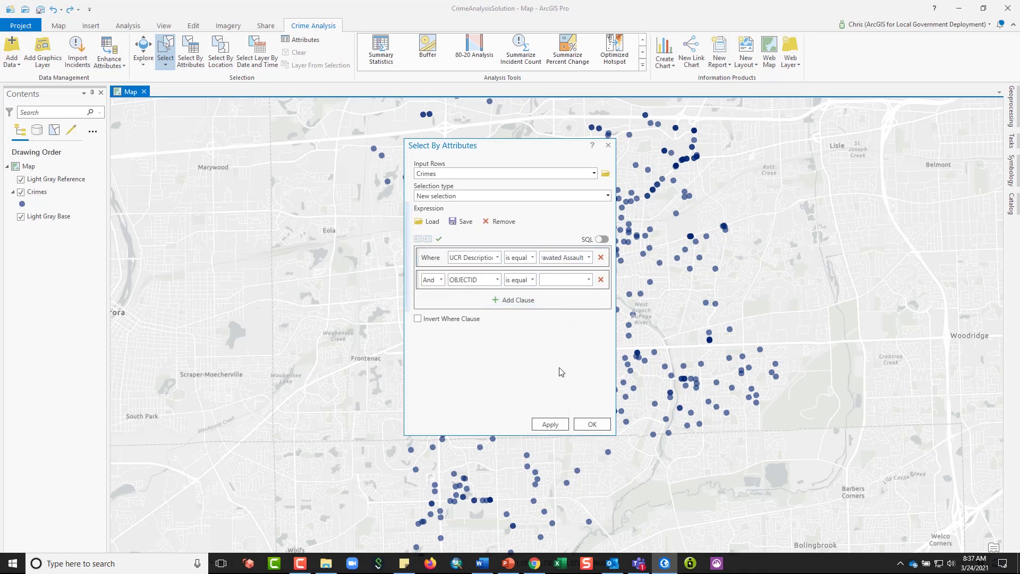
pyautogui.click(499, 280)
pyautogui.click(497, 464)
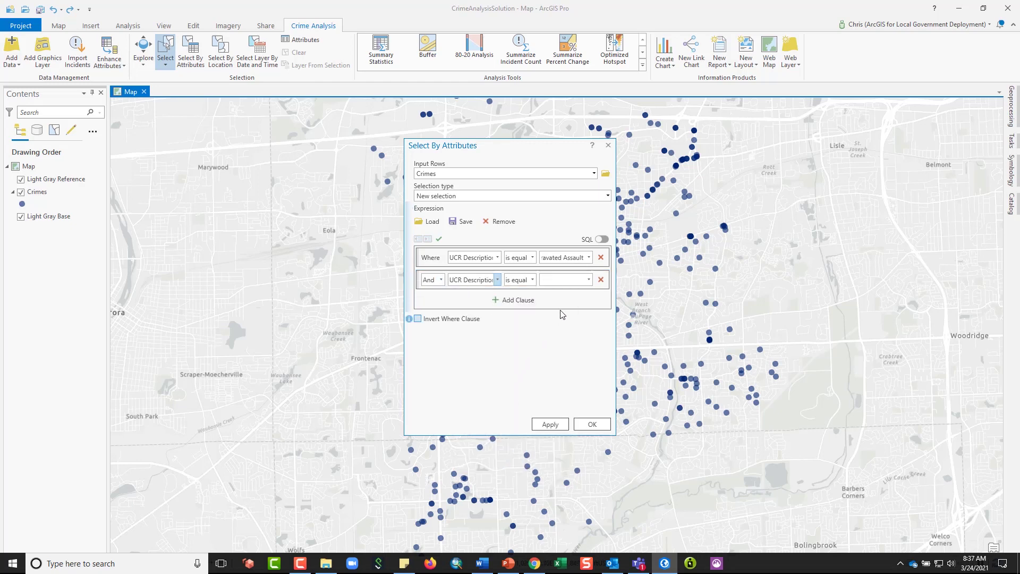
pyautogui.click(589, 280)
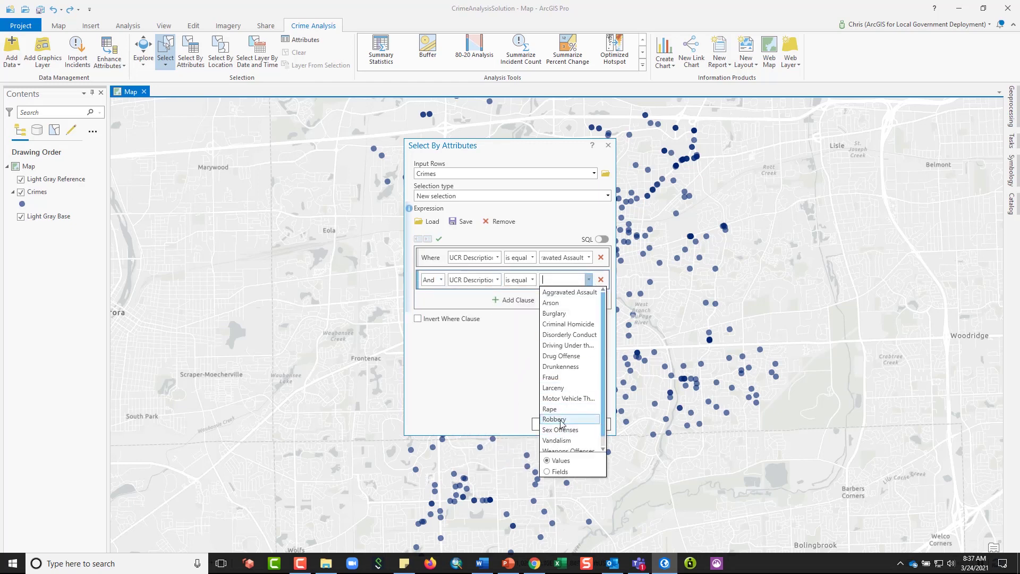
pyautogui.click(560, 420)
# Step: Add a third clause: UCR Description is equal to Rape
pyautogui.click(515, 300)
pyautogui.click(497, 302)
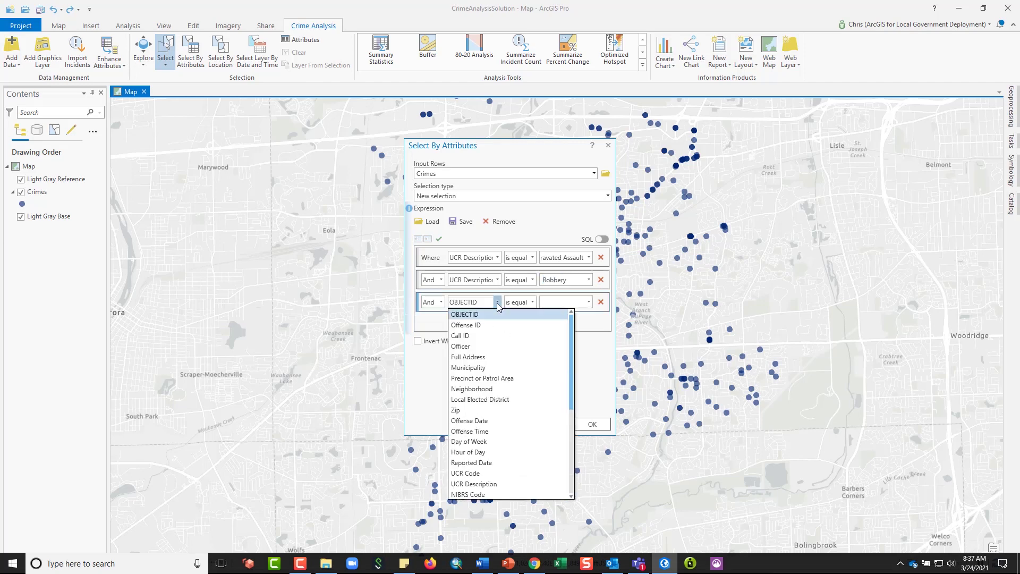
pyautogui.click(474, 484)
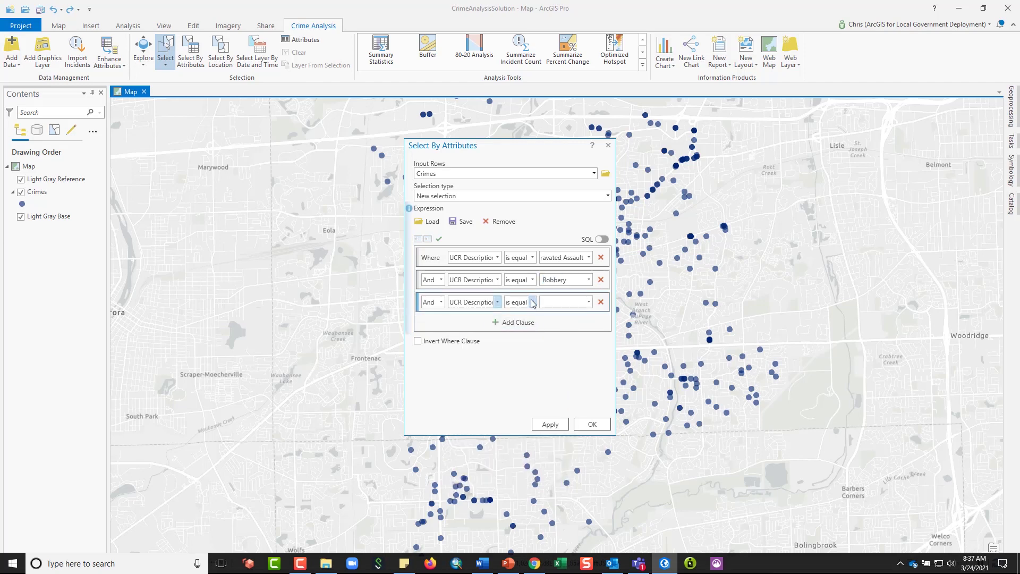
pyautogui.click(588, 302)
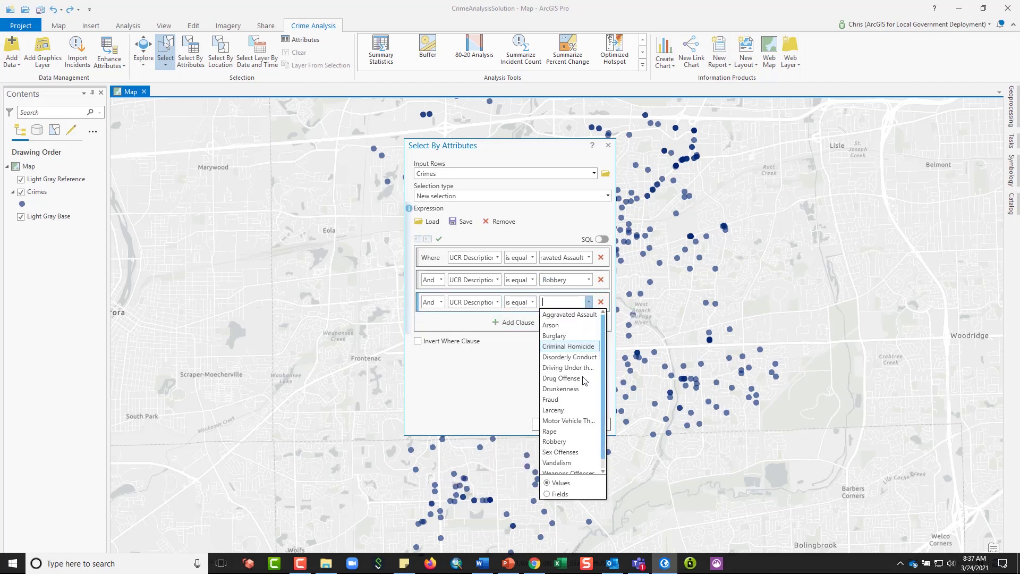
pyautogui.click(584, 433)
# Step: Add a fourth clause for Criminal Homicide, then delete it again
pyautogui.click(511, 322)
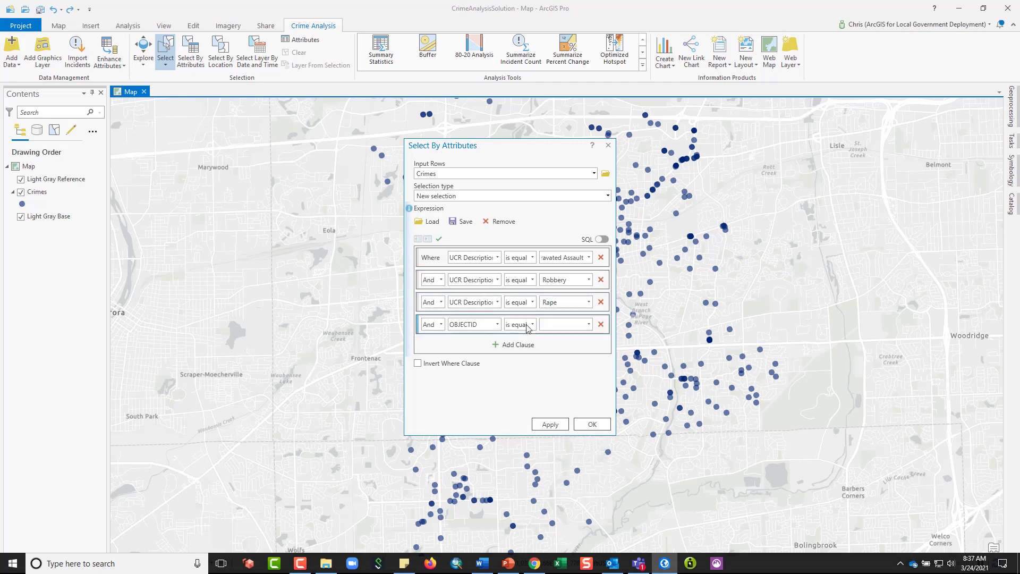
pyautogui.click(498, 324)
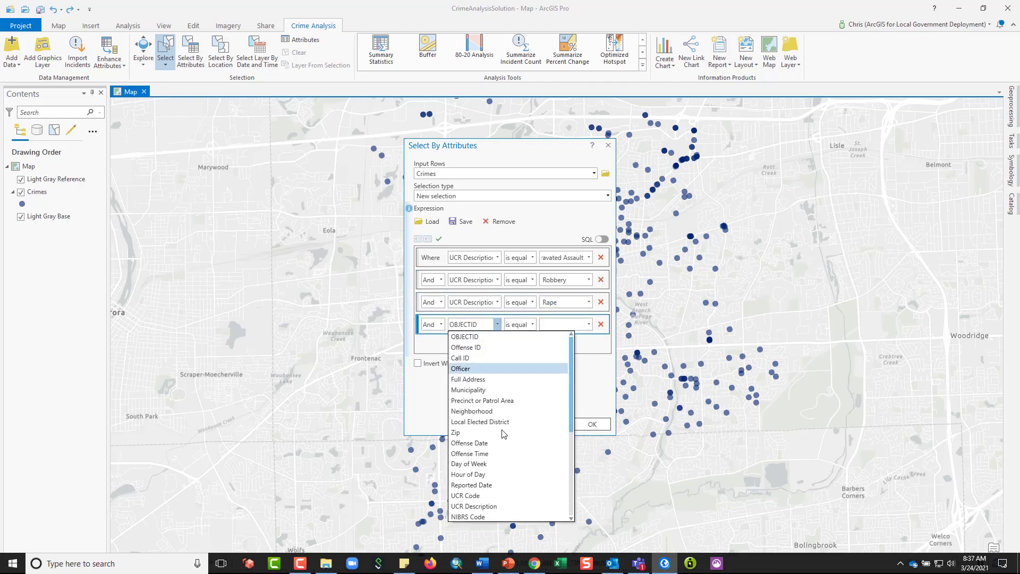
pyautogui.click(494, 506)
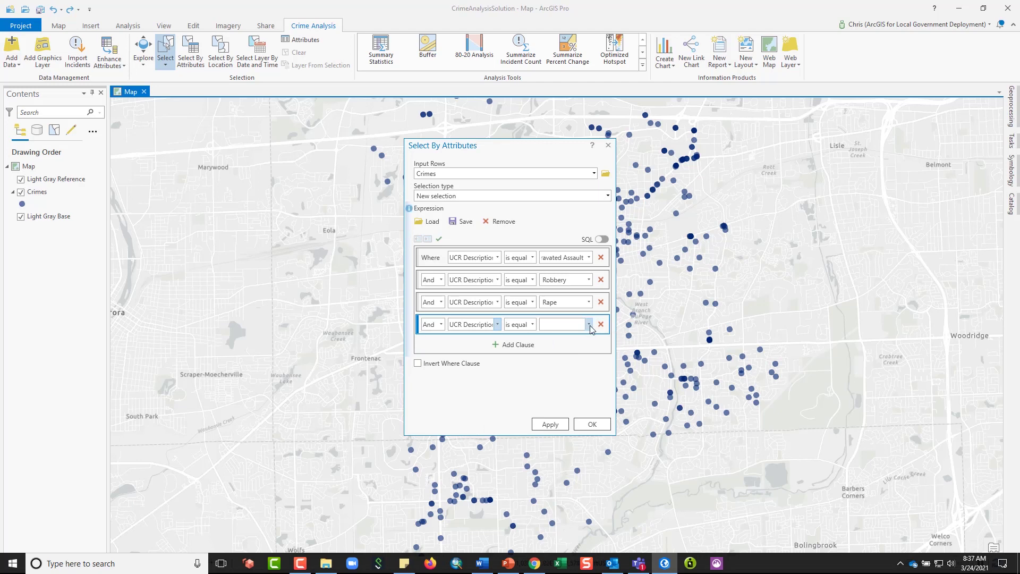
pyautogui.click(589, 324)
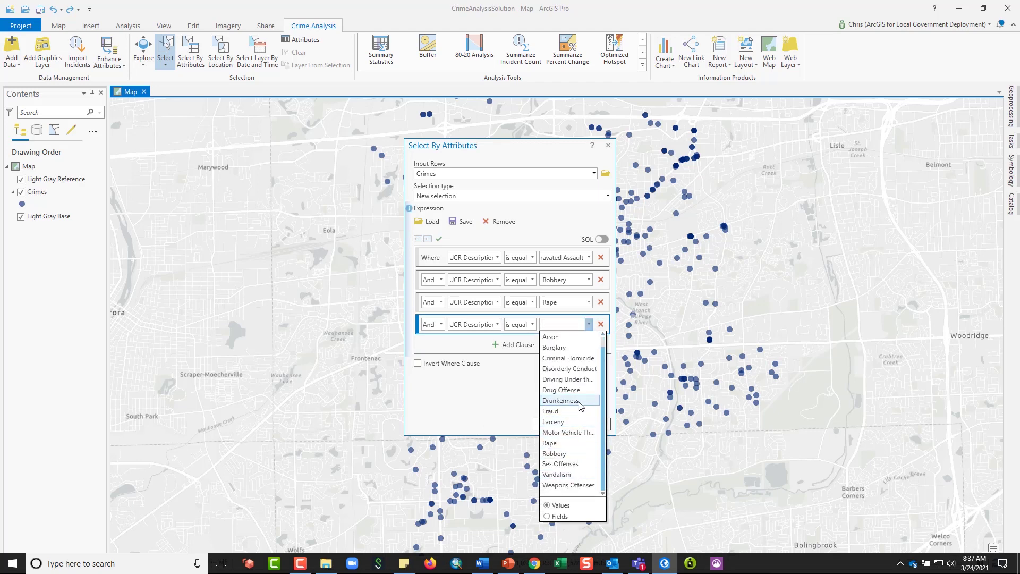
pyautogui.scroll(1, 581, 405)
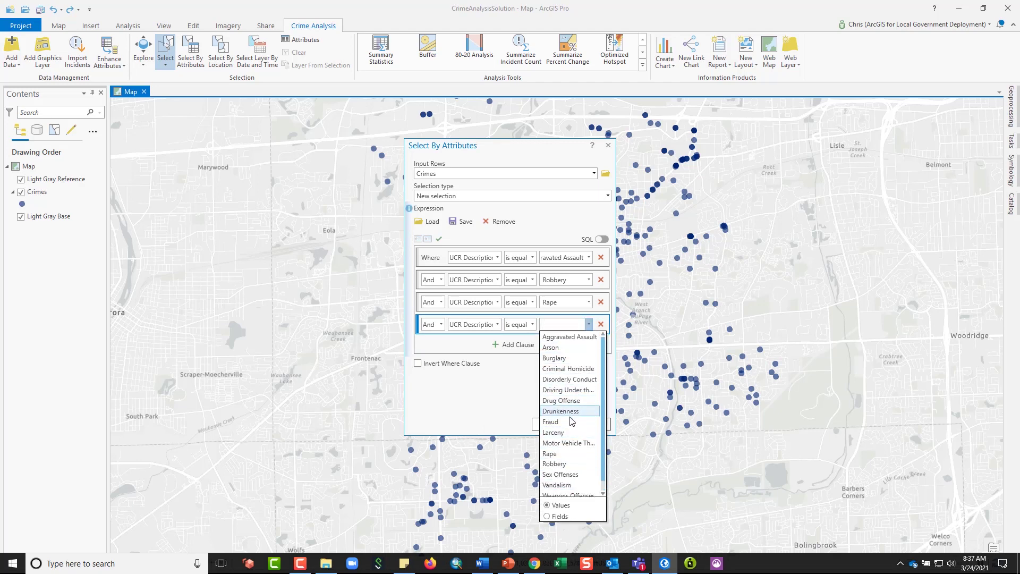
pyautogui.click(576, 368)
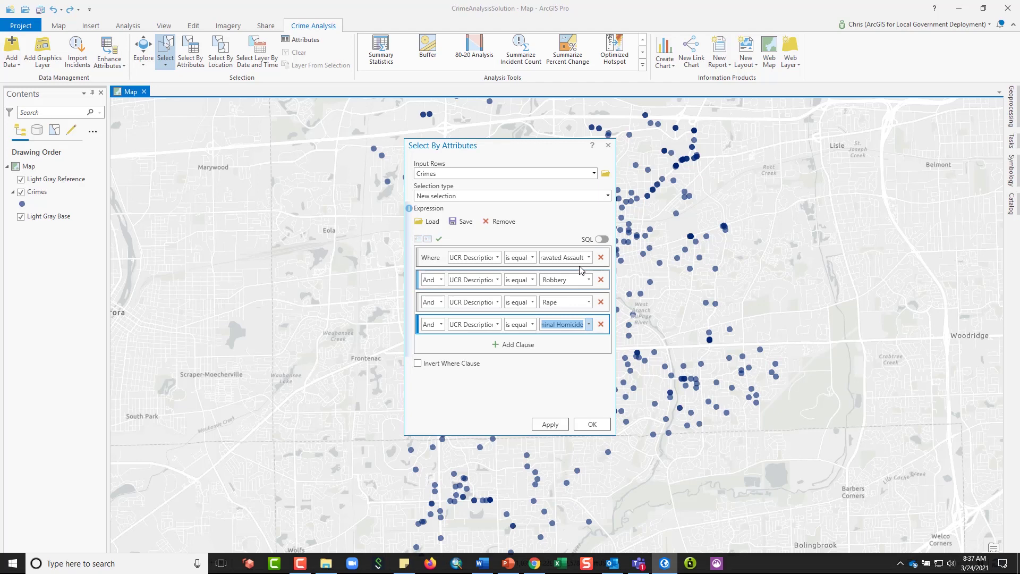
pyautogui.click(601, 325)
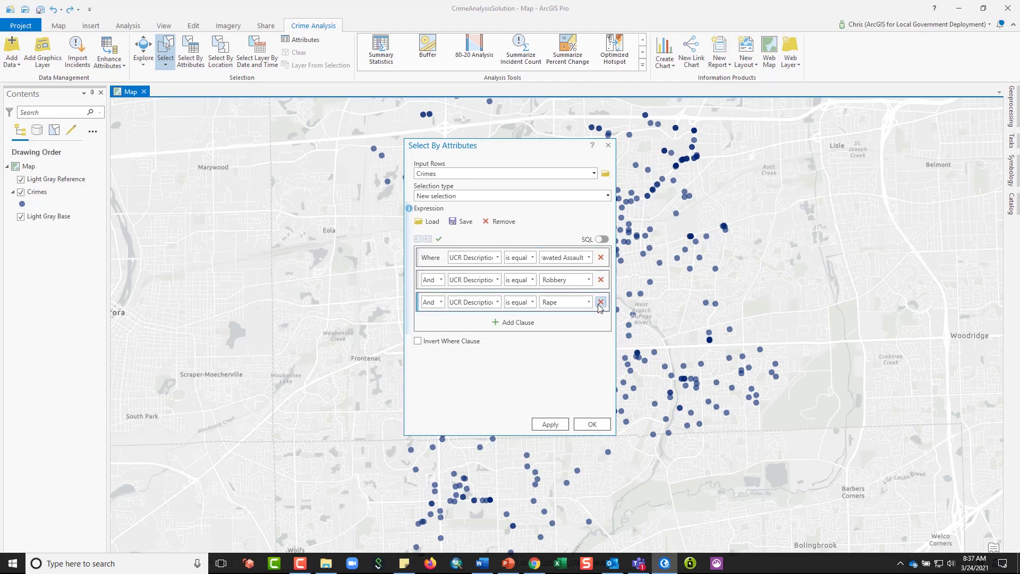
# Step: Remove the remaining extra clauses and change the operator to 'includes the value(s)'
pyautogui.click(600, 301)
pyautogui.click(601, 279)
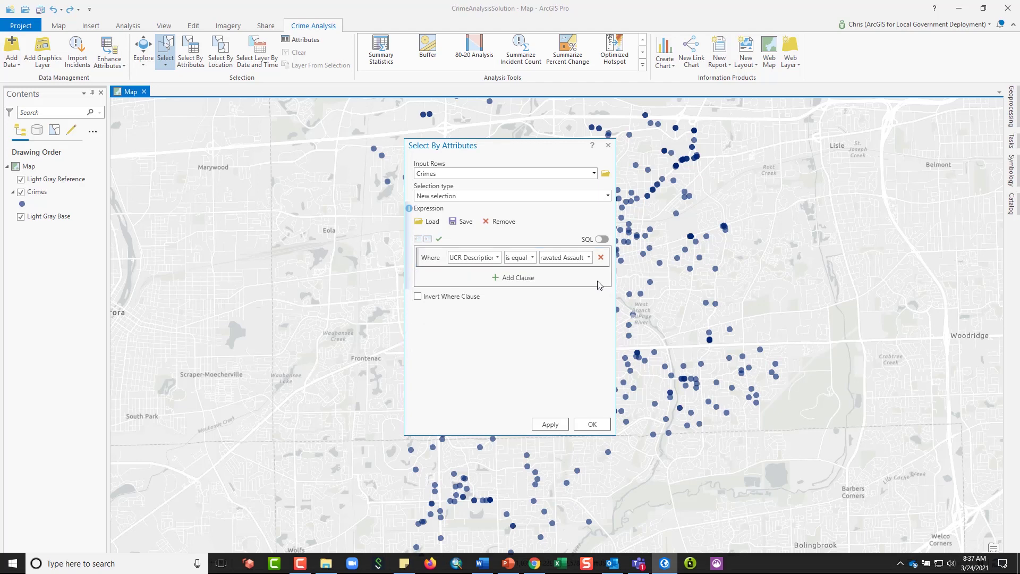
pyautogui.click(533, 259)
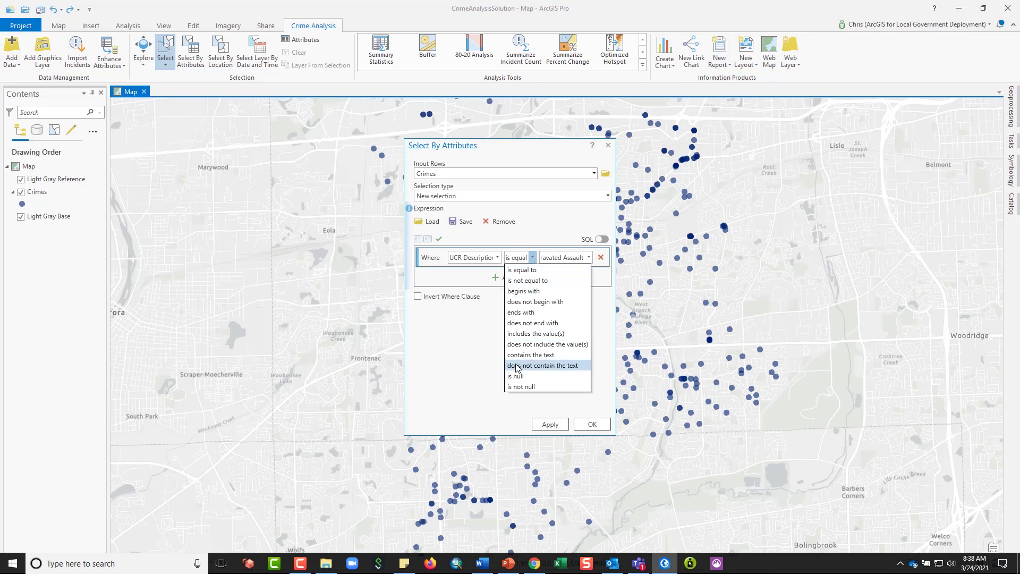
pyautogui.click(535, 333)
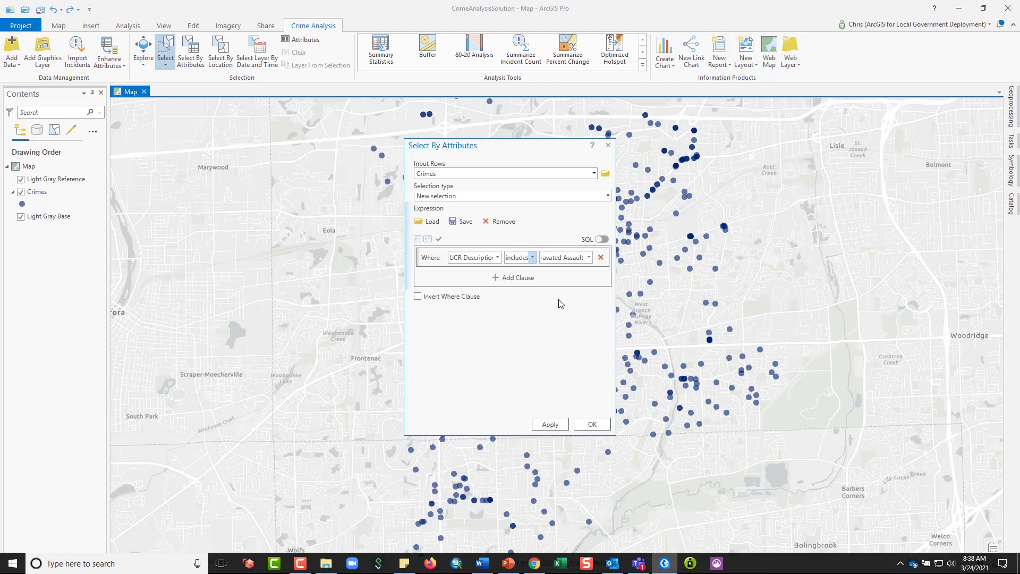
# Step: Include Rape, Robbery and Criminal Homicide alongside Aggravated Assault, and verify the expression
pyautogui.click(589, 258)
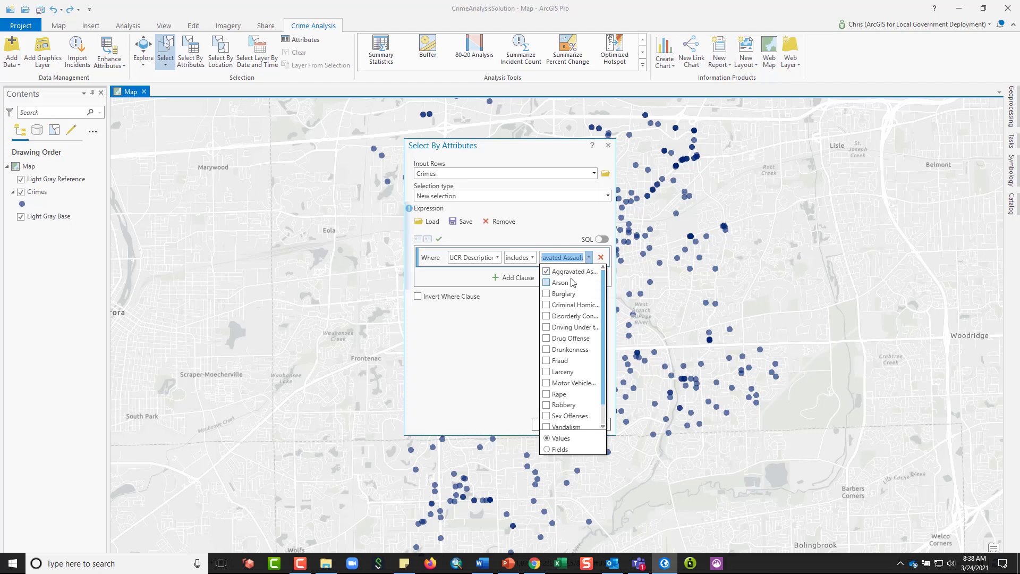
pyautogui.click(546, 393)
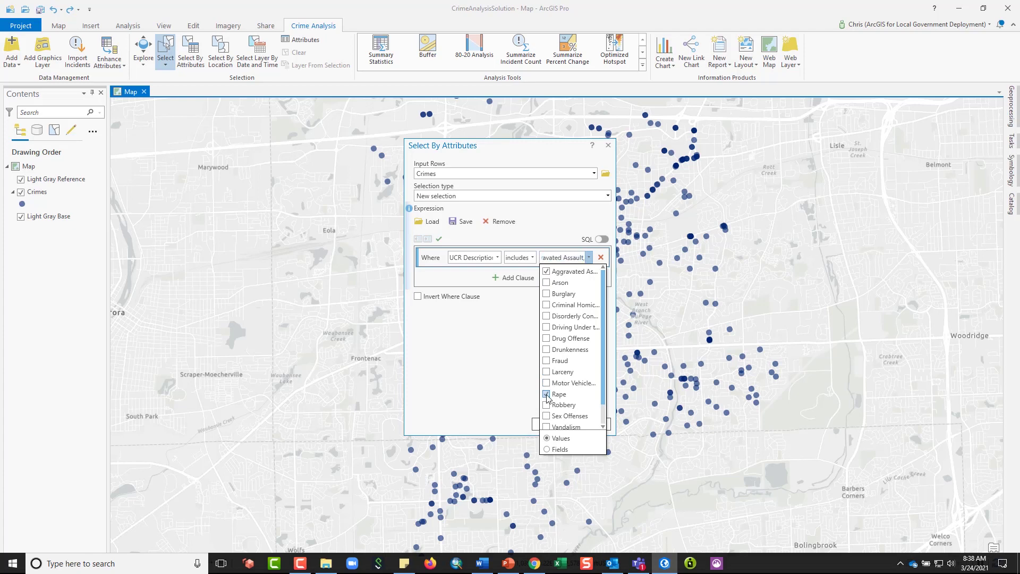
pyautogui.click(546, 405)
pyautogui.click(546, 305)
pyautogui.click(508, 330)
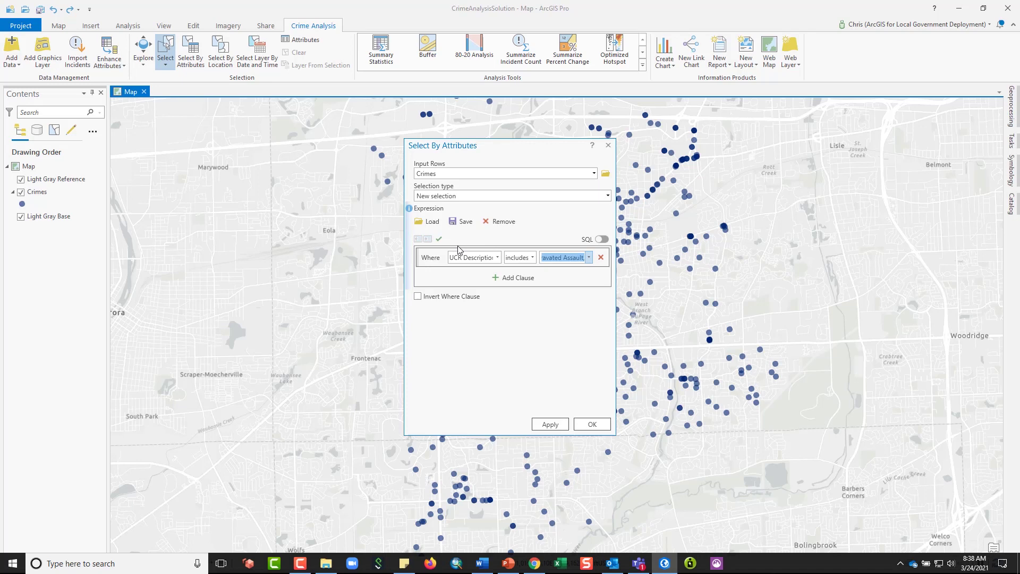
pyautogui.click(439, 240)
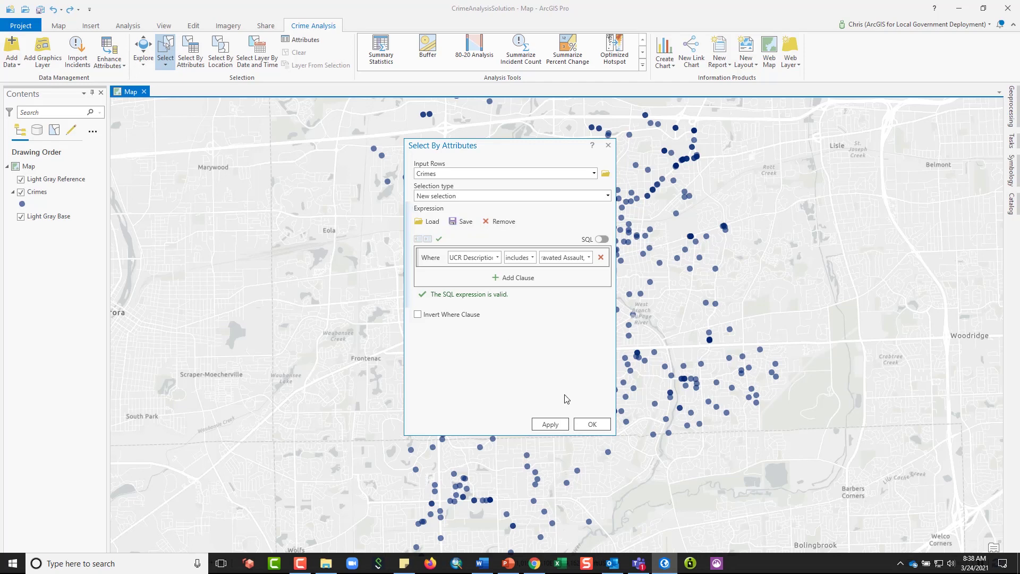
# Step: Apply the UCR Description query to select matching crimes, then close the dialog
pyautogui.click(550, 424)
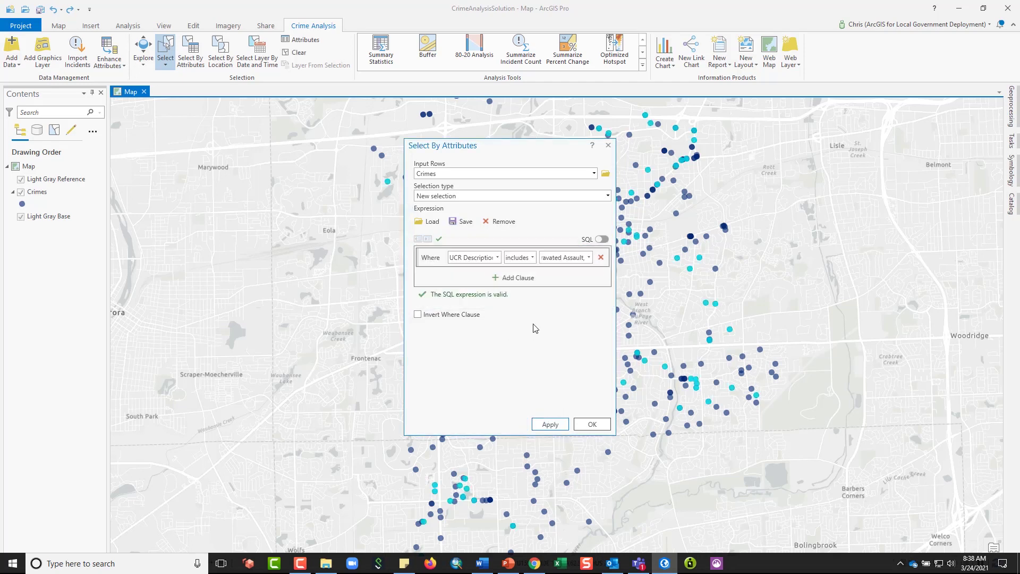
pyautogui.moveTo(540, 153); pyautogui.dragTo(255, 136)
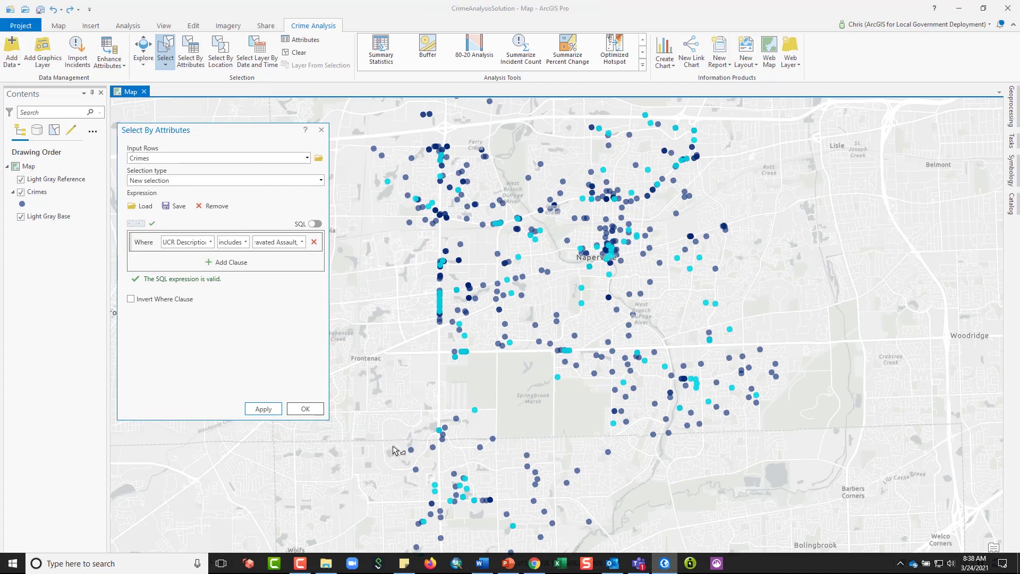
pyautogui.click(311, 410)
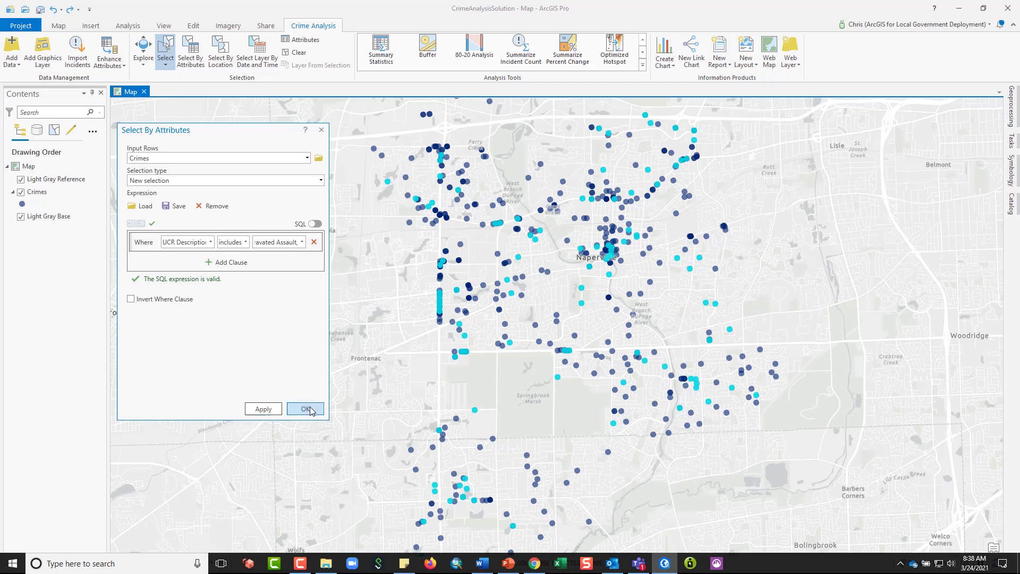
pyautogui.click(306, 409)
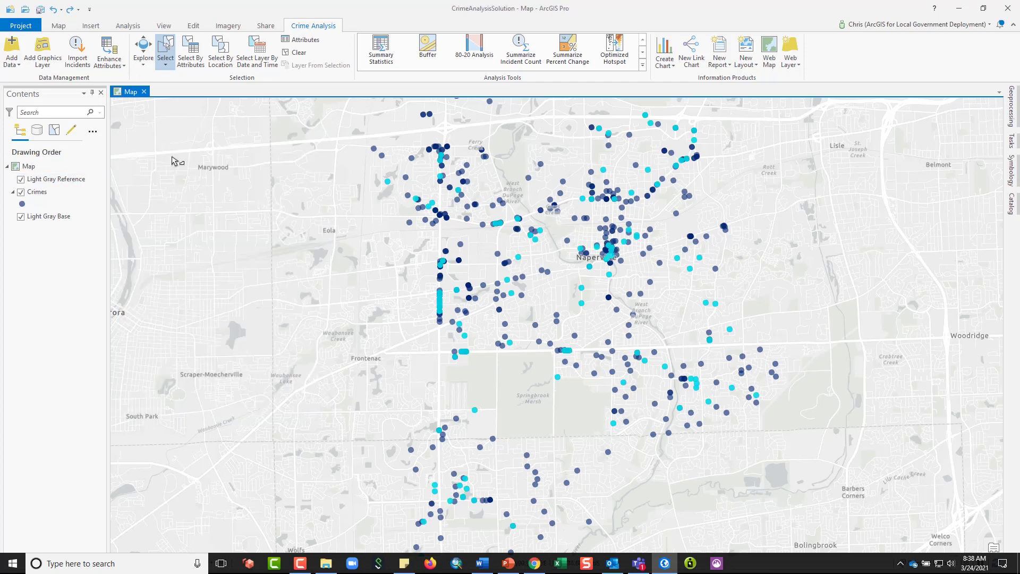
# Step: Open Select By Location with Crimes as input features and Intersect as the relationship
pyautogui.click(219, 62)
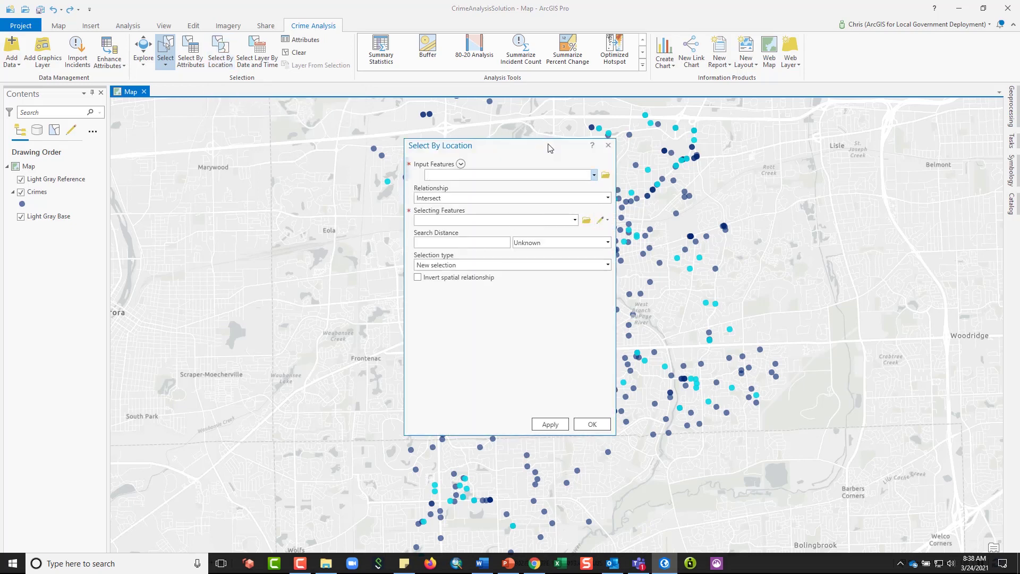
pyautogui.moveTo(551, 149); pyautogui.dragTo(325, 189)
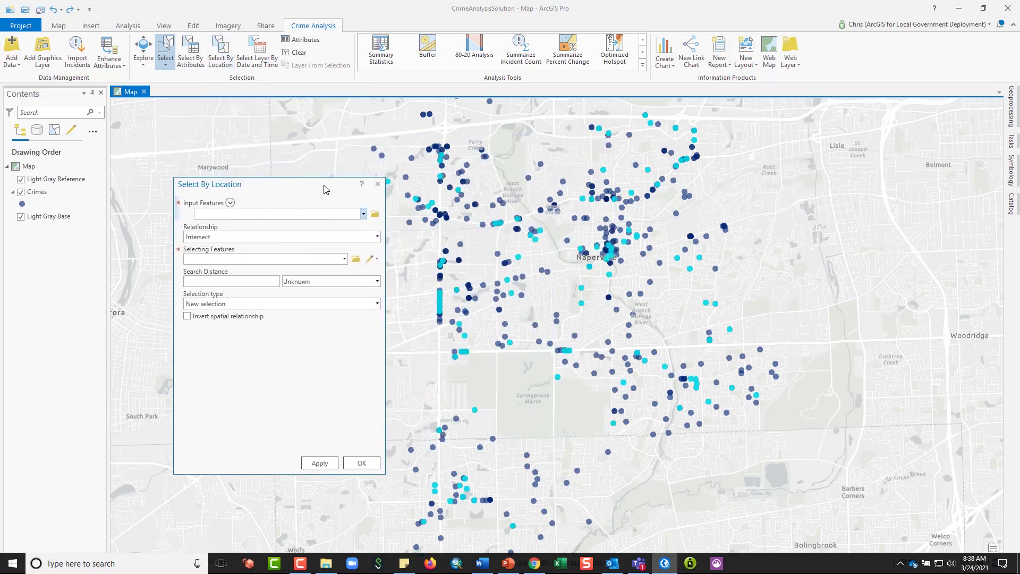
pyautogui.click(364, 214)
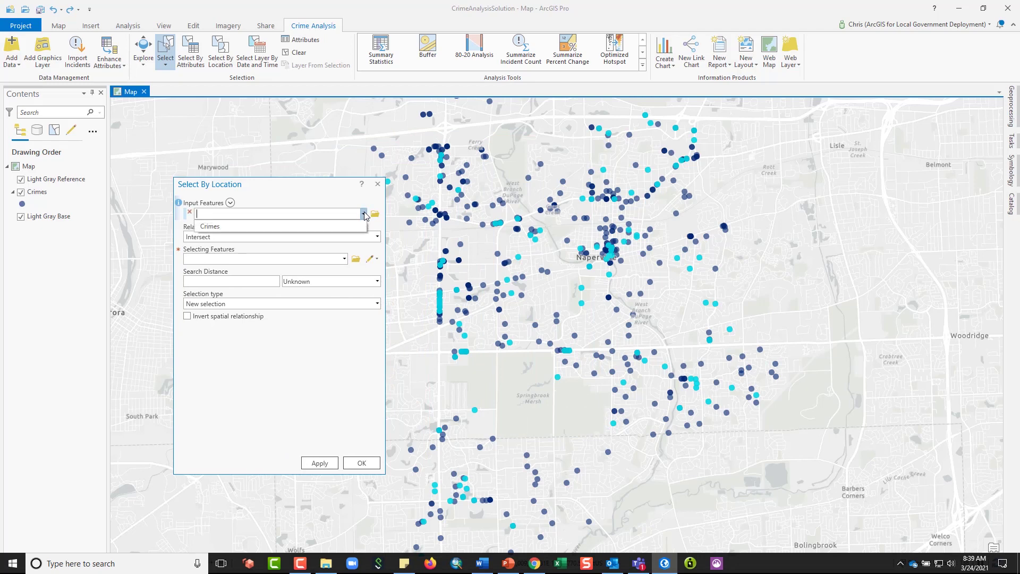
pyautogui.click(210, 226)
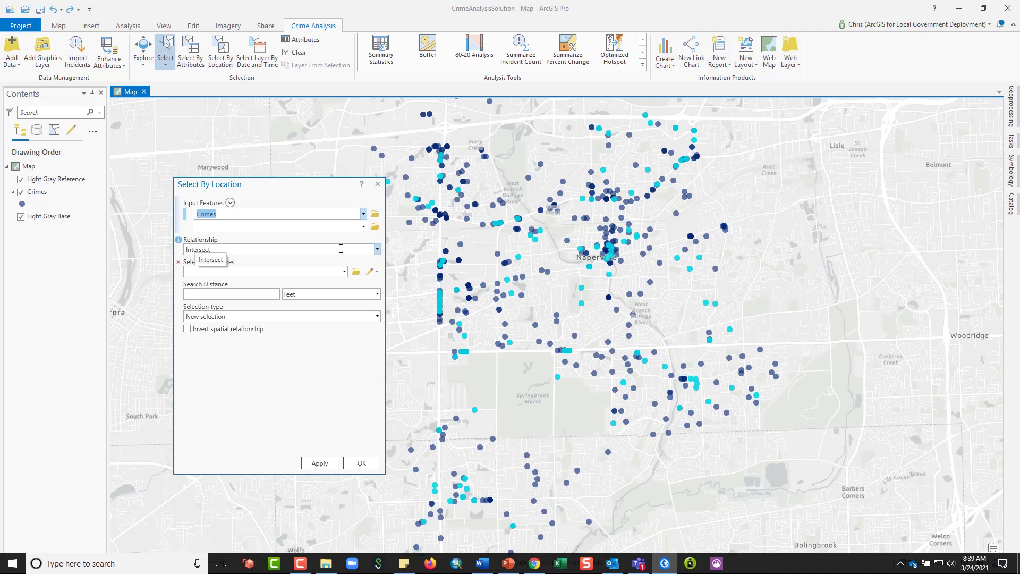
pyautogui.click(377, 250)
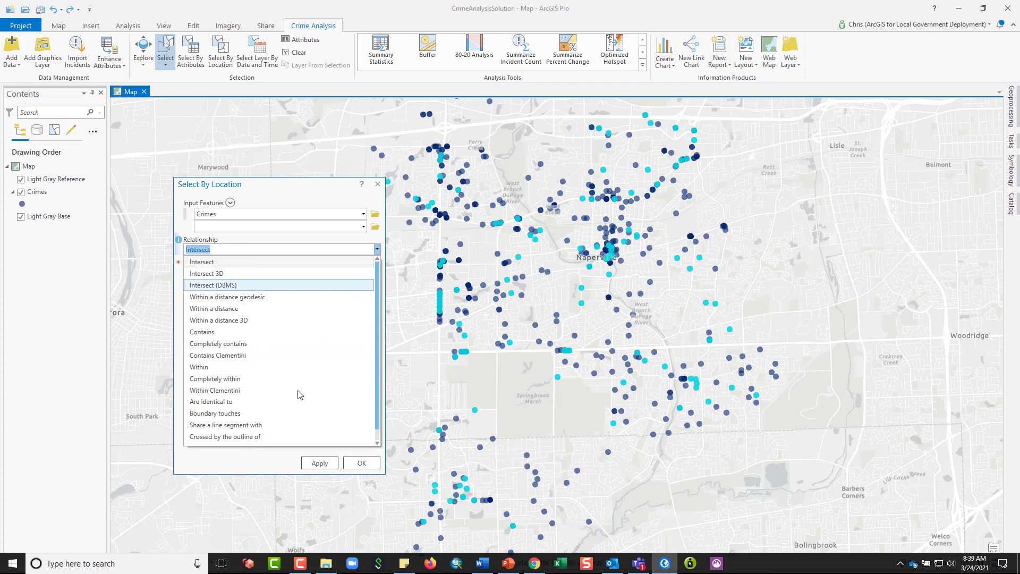
pyautogui.click(277, 463)
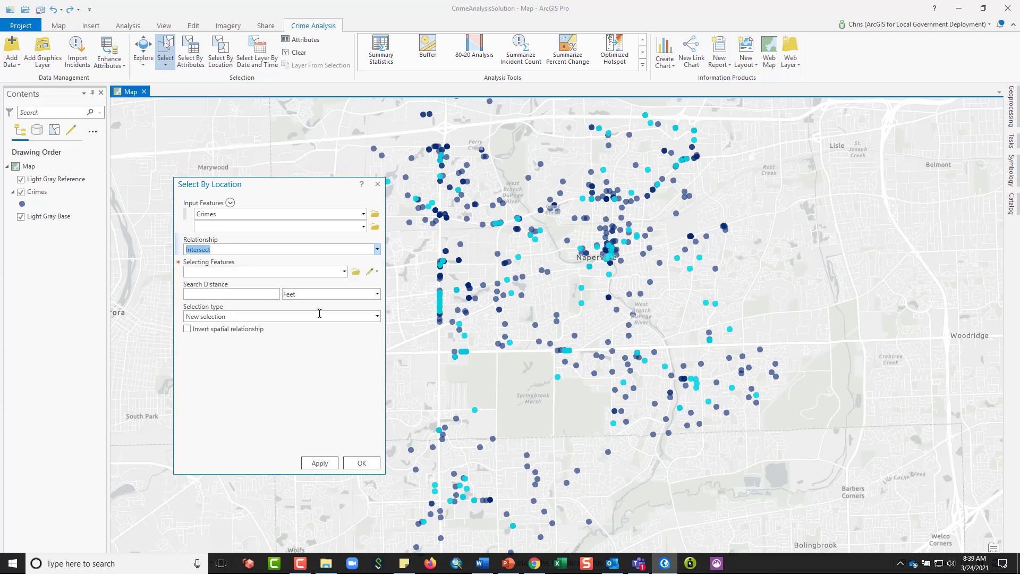
# Step: Set selecting features to crimeanalysis.gdb > InputData > Precincts, then delete that path
pyautogui.click(345, 271)
pyautogui.click(356, 272)
pyautogui.click(357, 273)
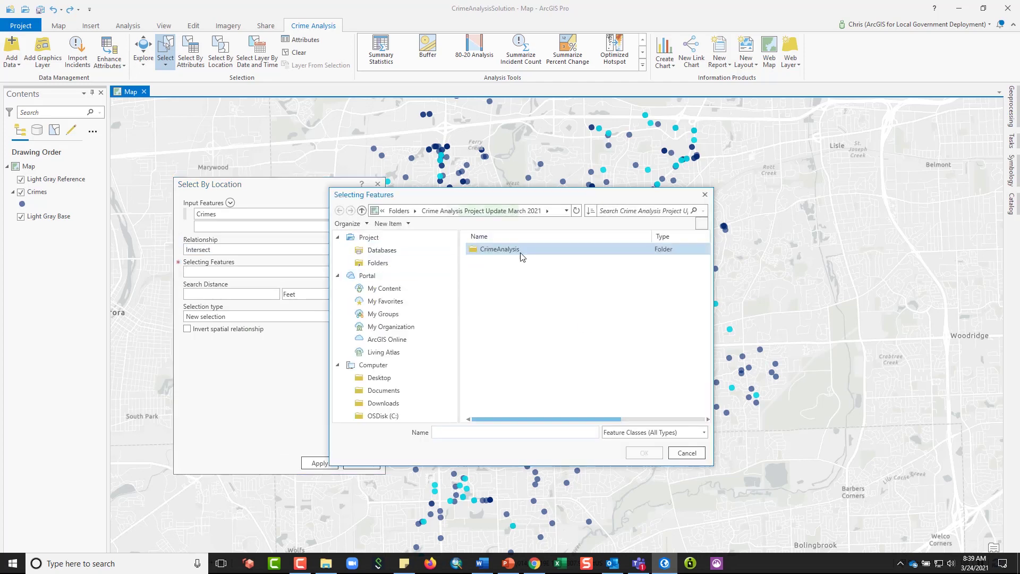
pyautogui.doubleClick(492, 249)
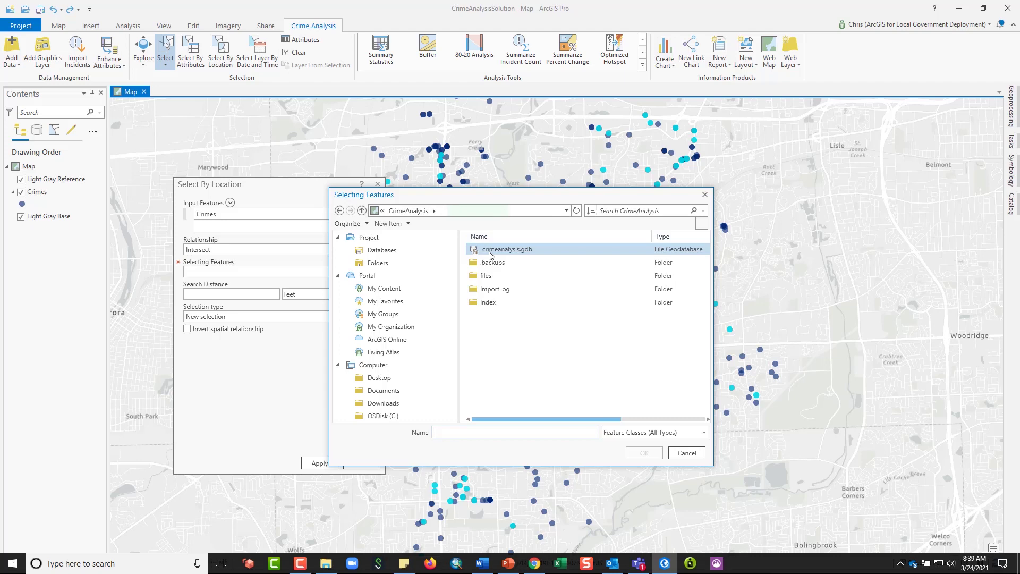
pyautogui.doubleClick(489, 251)
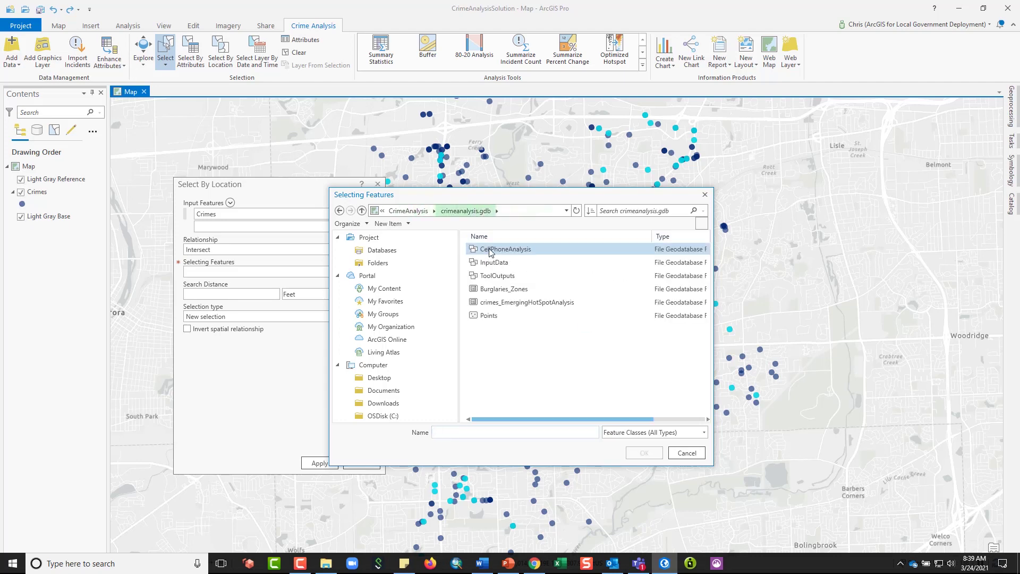
pyautogui.doubleClick(493, 262)
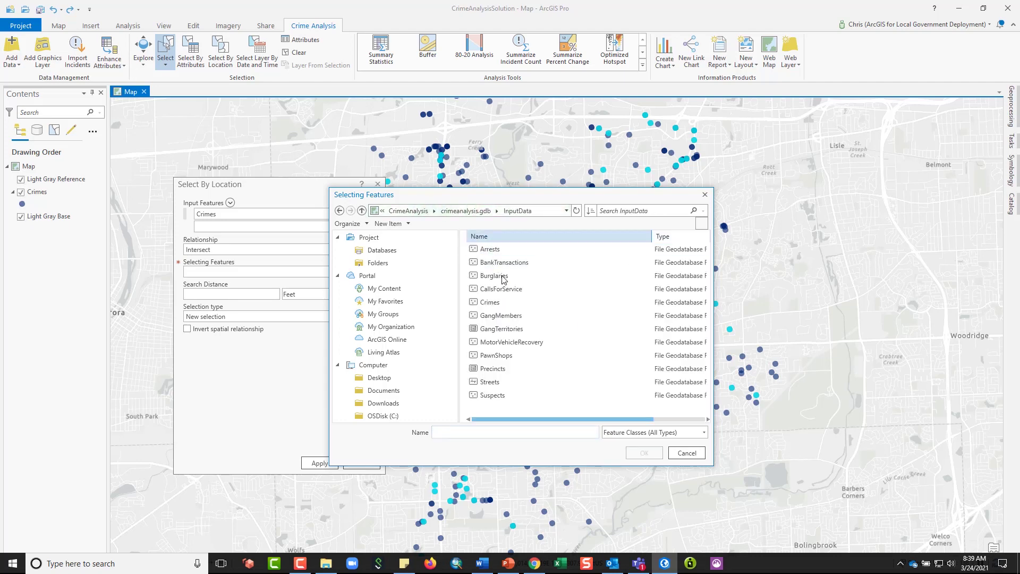
pyautogui.click(503, 370)
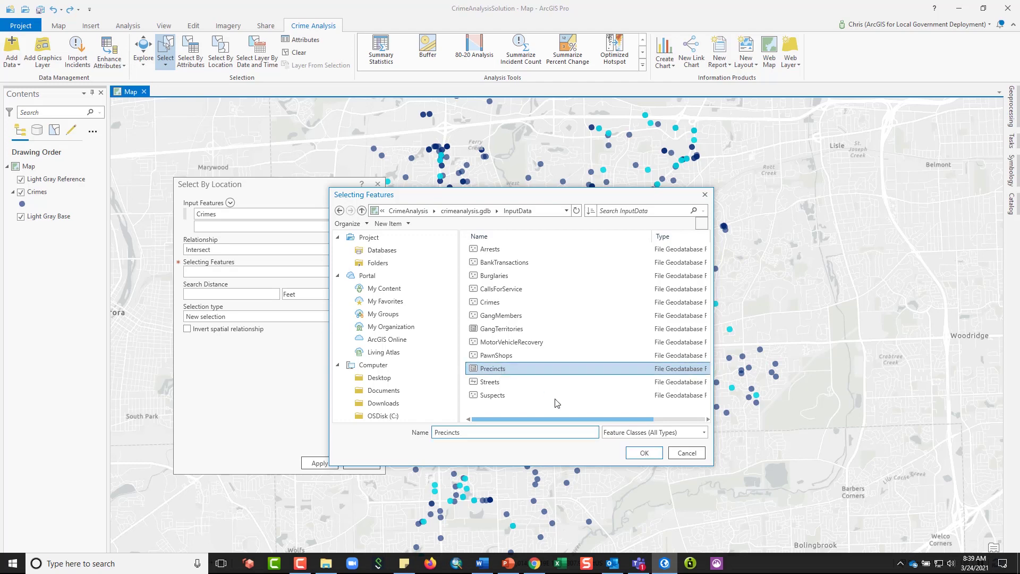
pyautogui.click(644, 453)
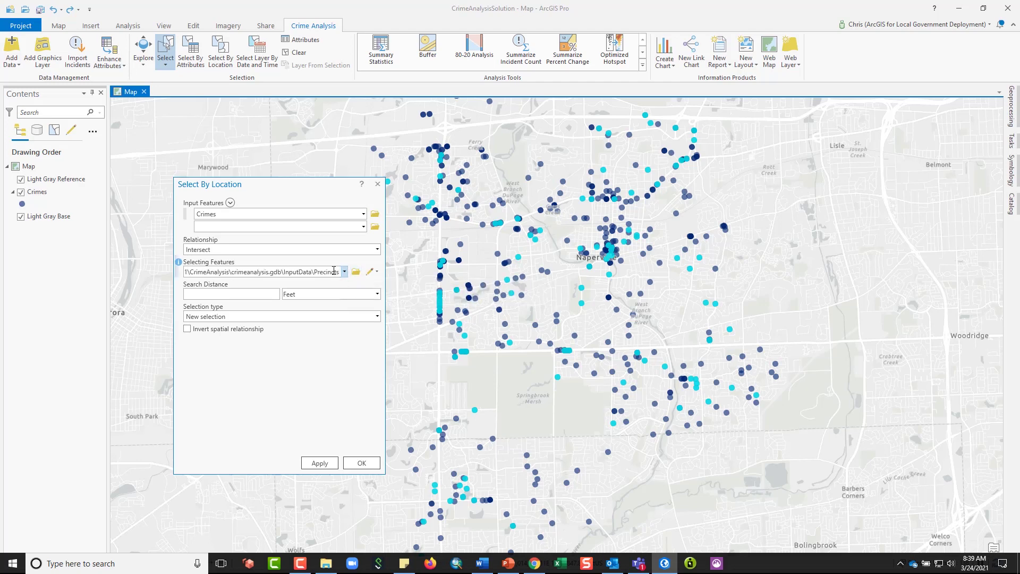
pyautogui.press('Delete')
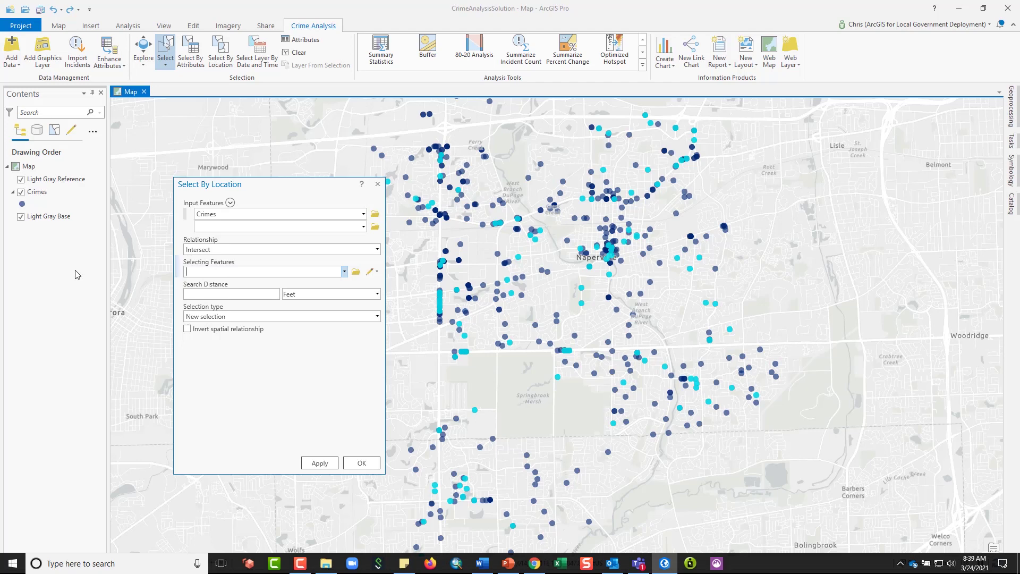
# Step: Sketch a selecting point in downtown Naperville with a 1 Miles search distance
pyautogui.click(370, 273)
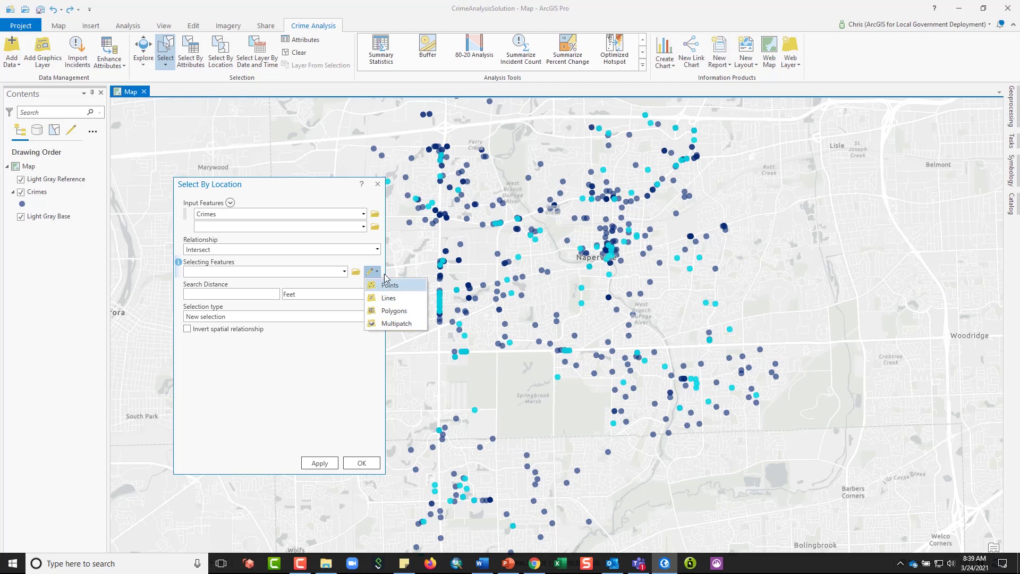
pyautogui.click(393, 287)
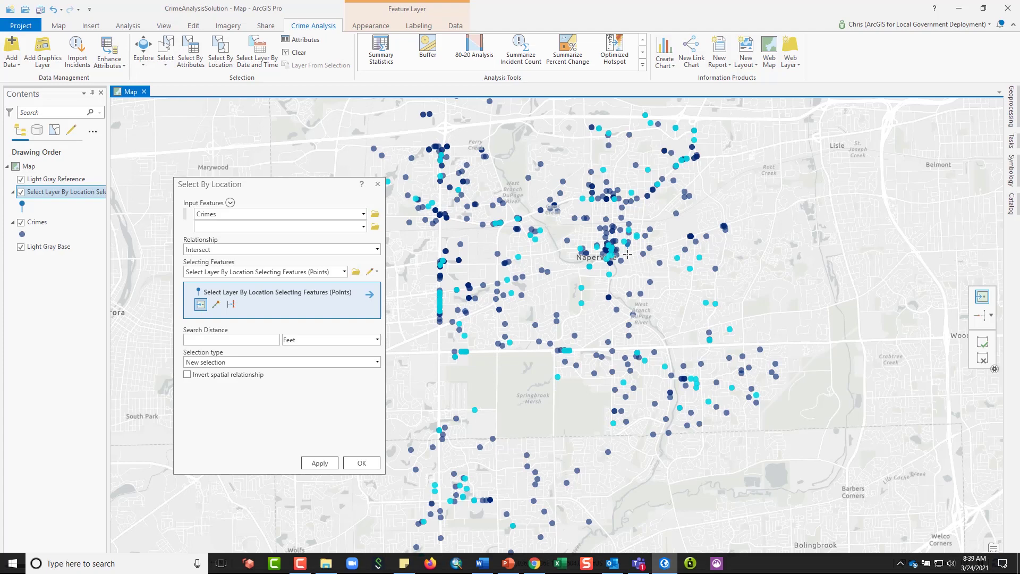
pyautogui.click(628, 254)
pyautogui.click(244, 339)
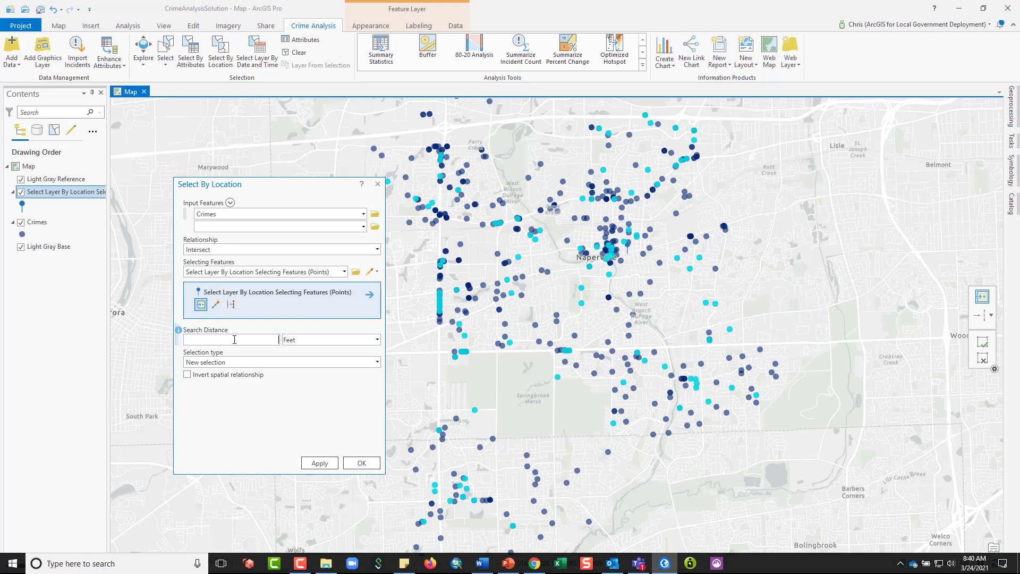
pyautogui.click(312, 340)
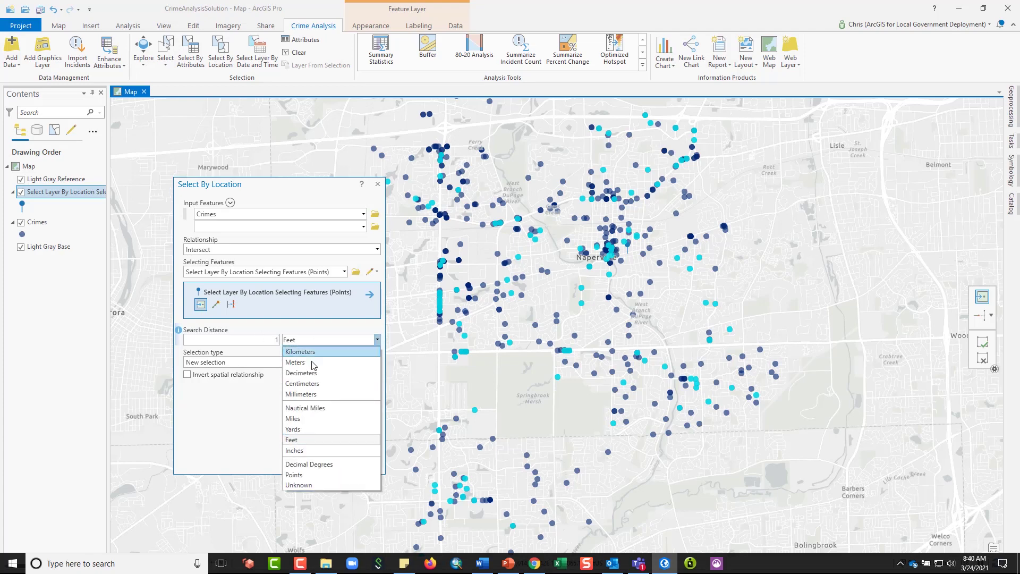
pyautogui.click(300, 419)
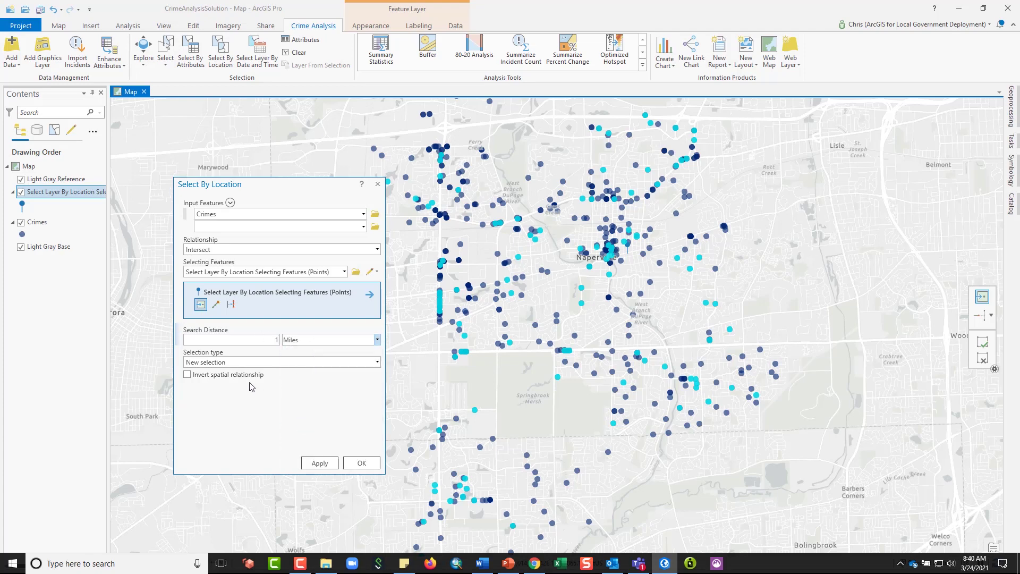
pyautogui.click(376, 362)
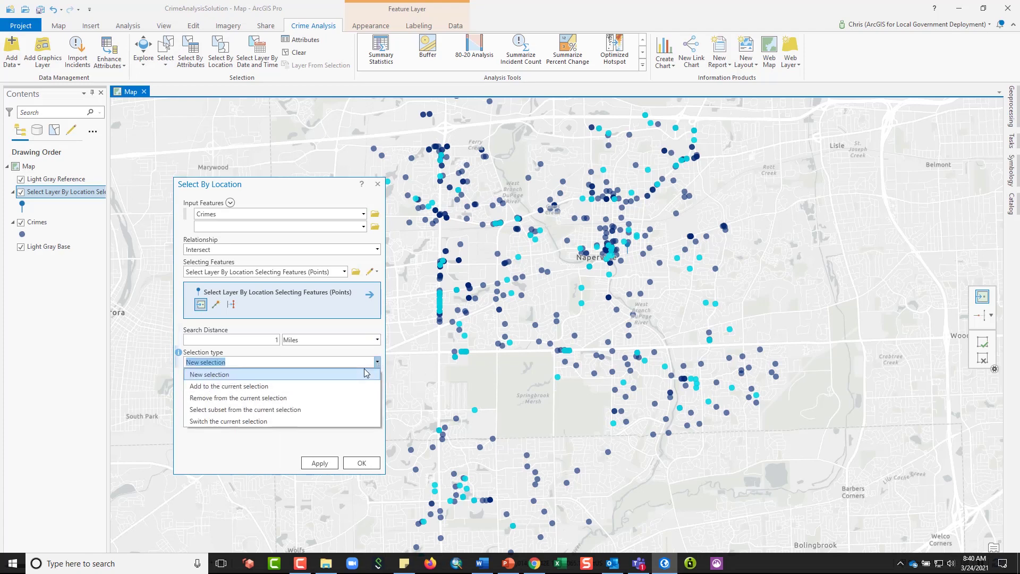
# Step: Run the location selection as a subset of the current selection and close the tool
pyautogui.click(232, 409)
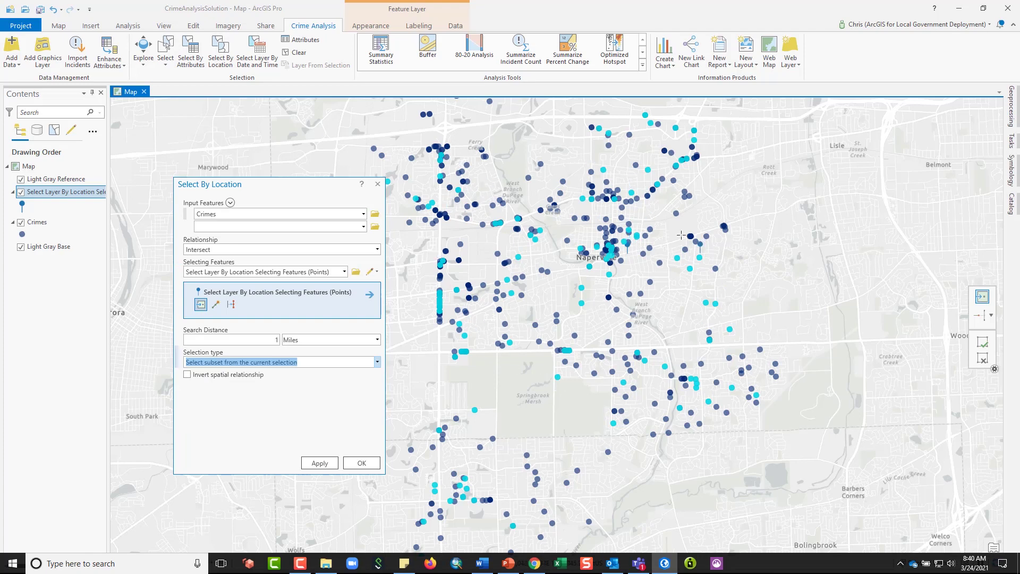
pyautogui.click(320, 464)
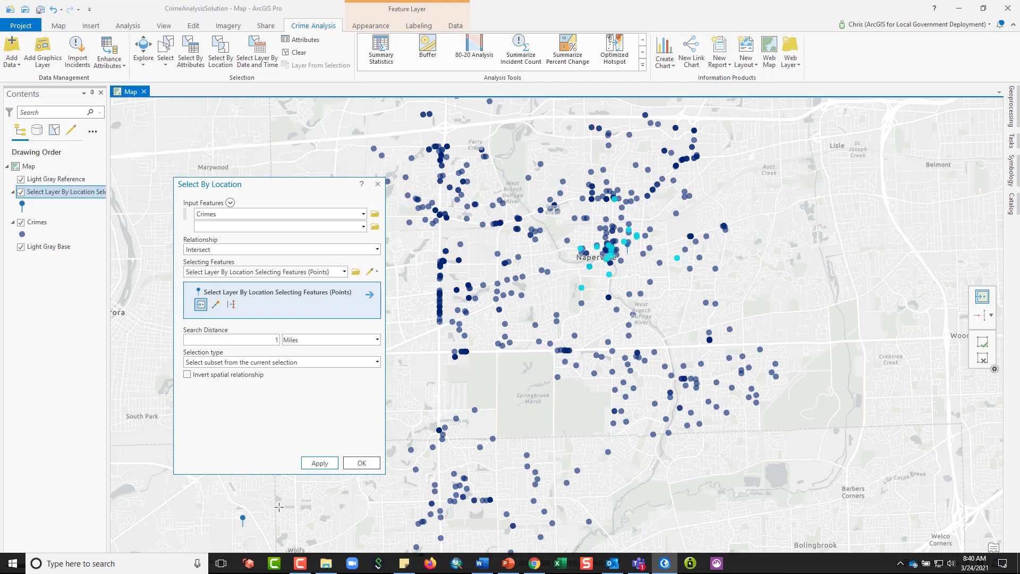
pyautogui.click(362, 463)
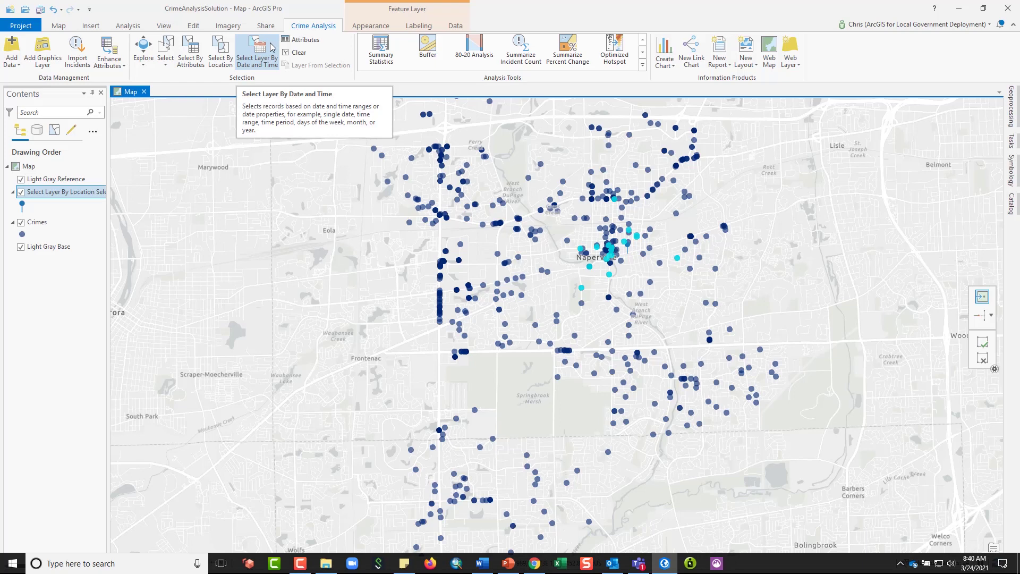
# Step: Open Select Layer By Date And Time on Crimes, subsetting the current selection by Reported Date
pyautogui.click(256, 53)
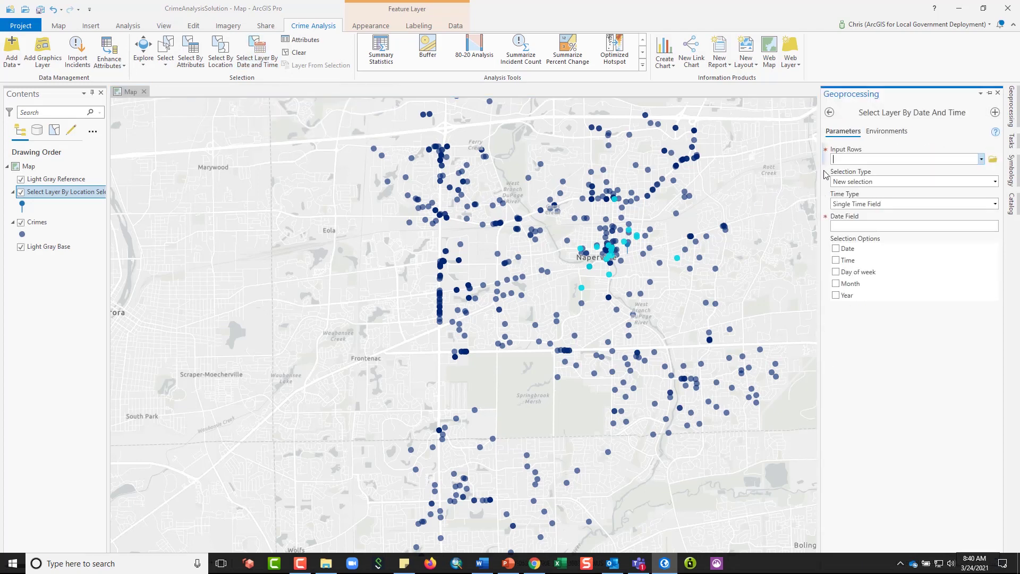
pyautogui.click(982, 160)
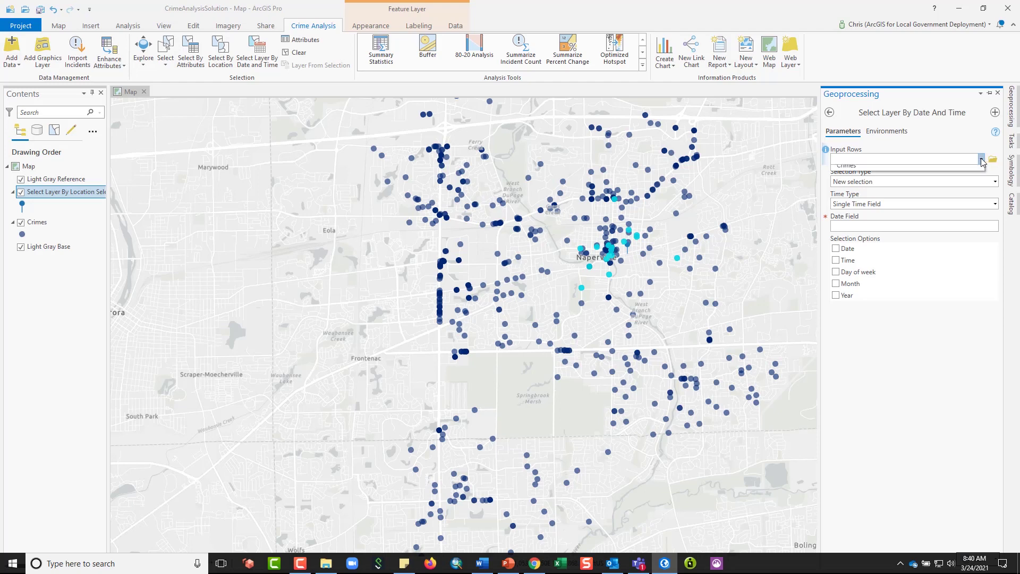
pyautogui.click(940, 183)
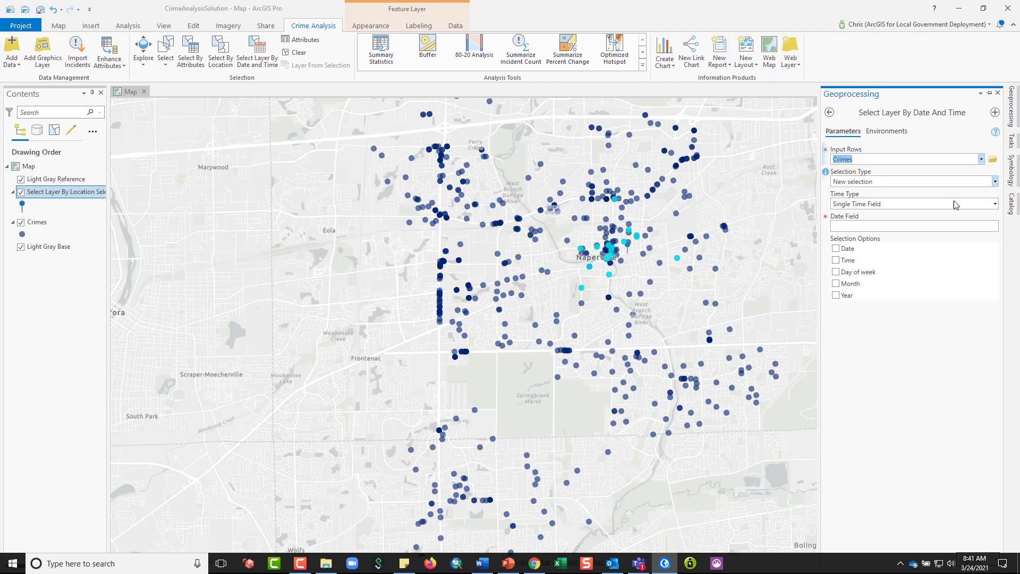
pyautogui.click(995, 182)
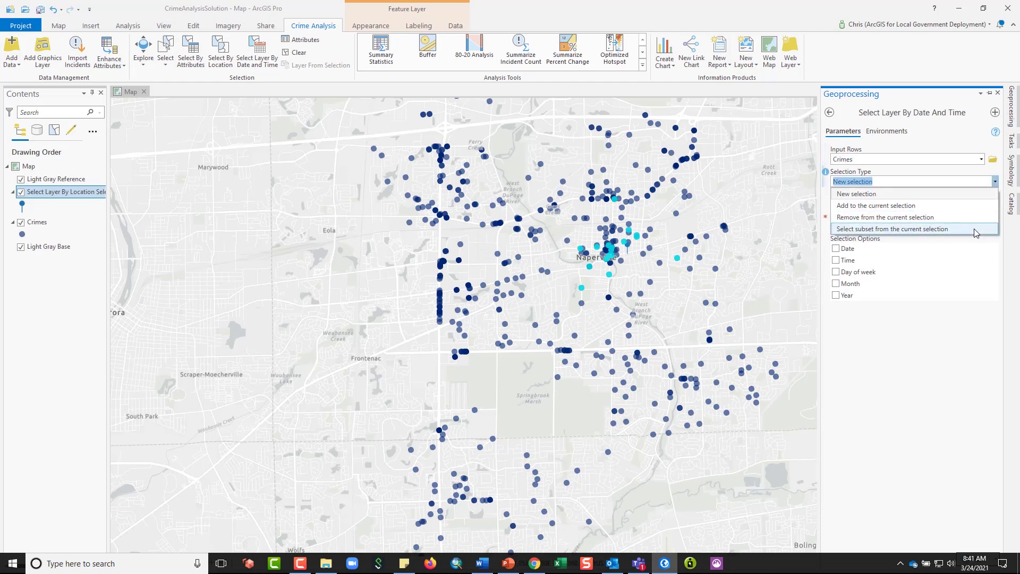
pyautogui.click(976, 230)
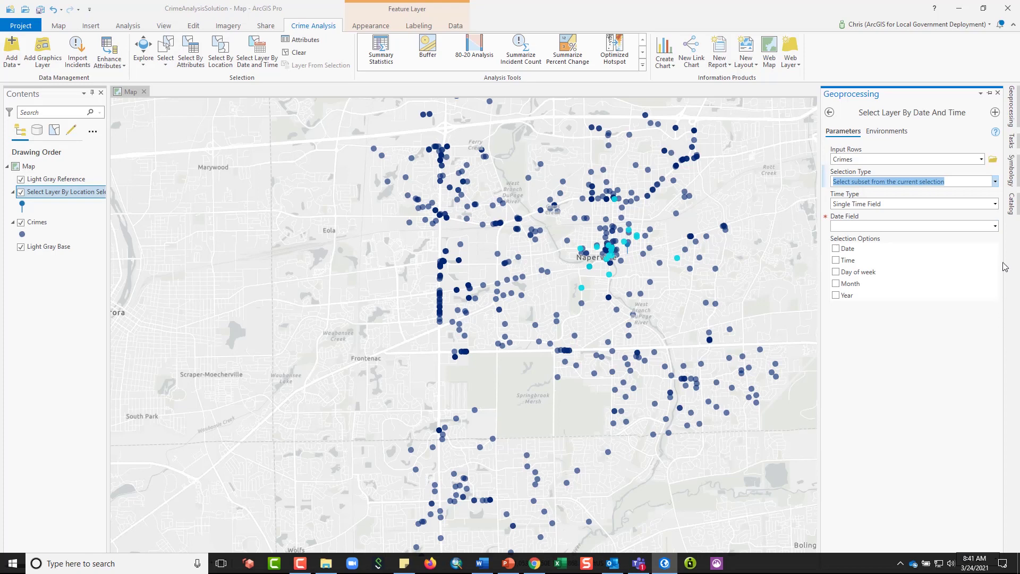
pyautogui.click(995, 204)
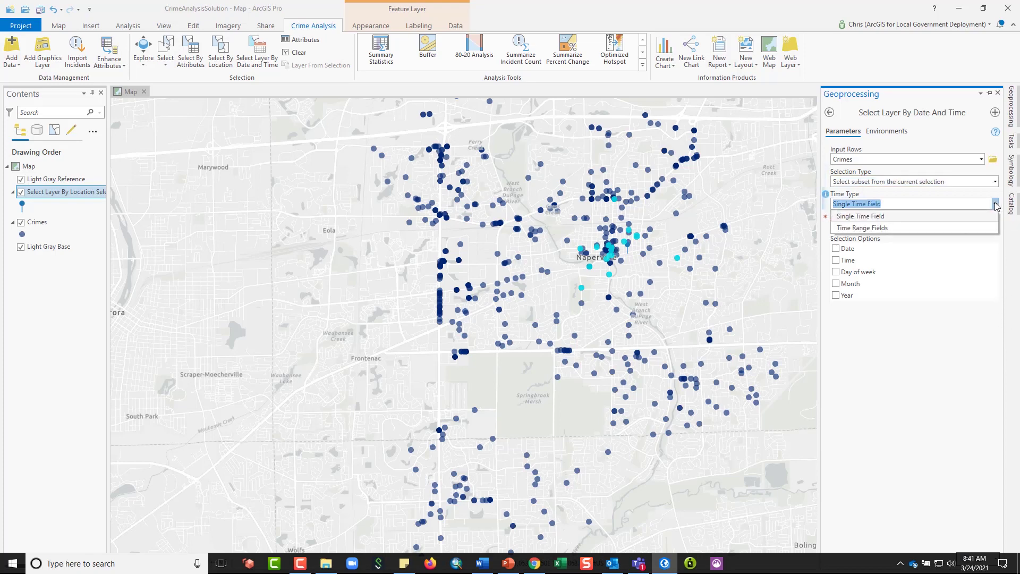
pyautogui.click(882, 217)
pyautogui.click(995, 227)
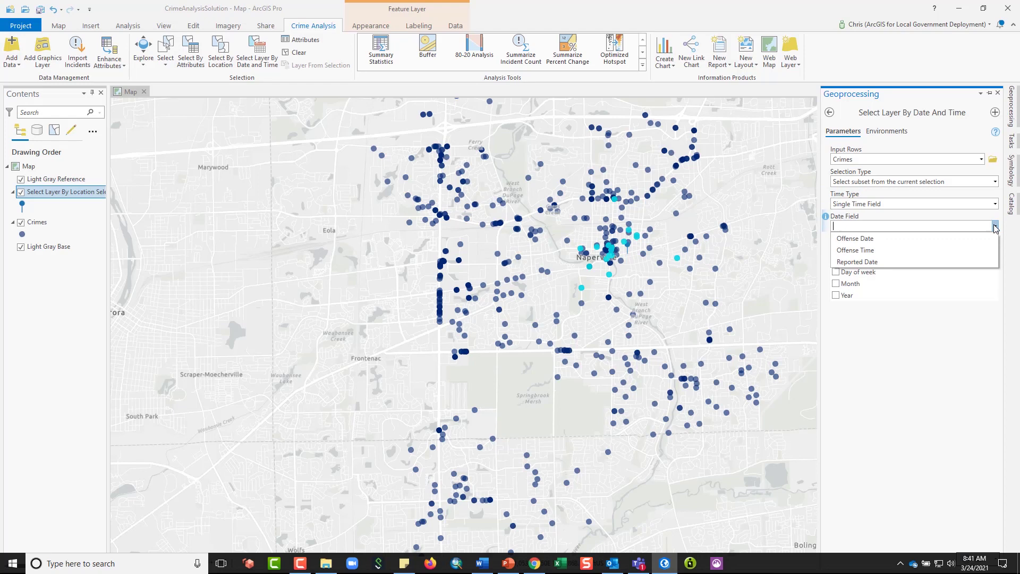
pyautogui.click(957, 262)
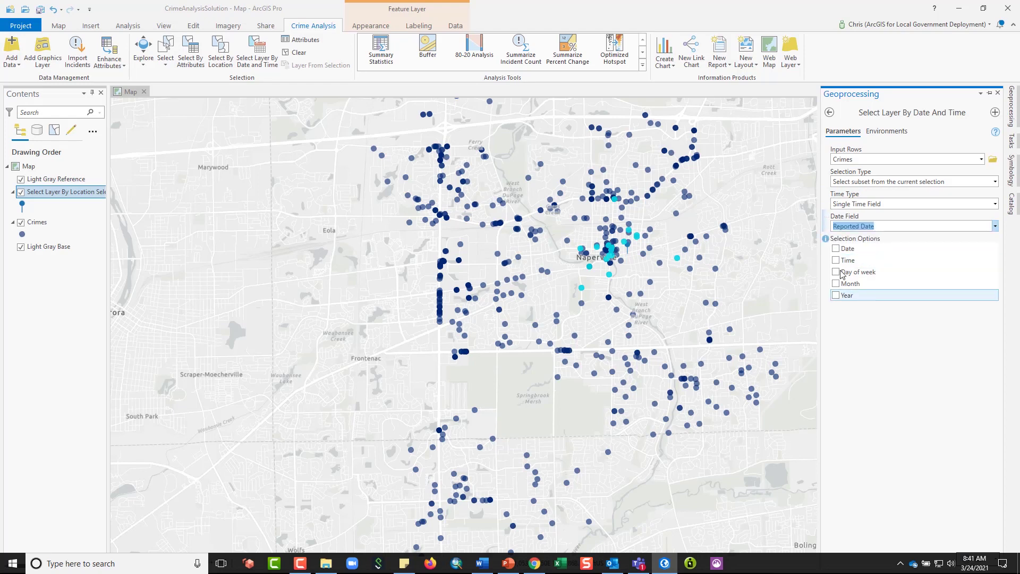
# Step: Enable date filtering and expand Select by Date, trying the date range and single date types
pyautogui.click(835, 248)
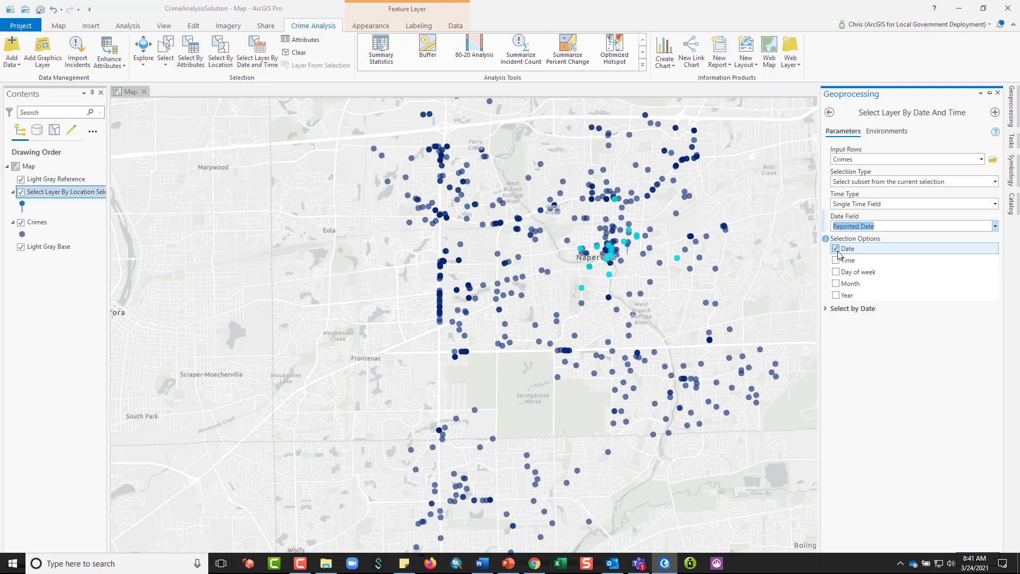
pyautogui.click(838, 313)
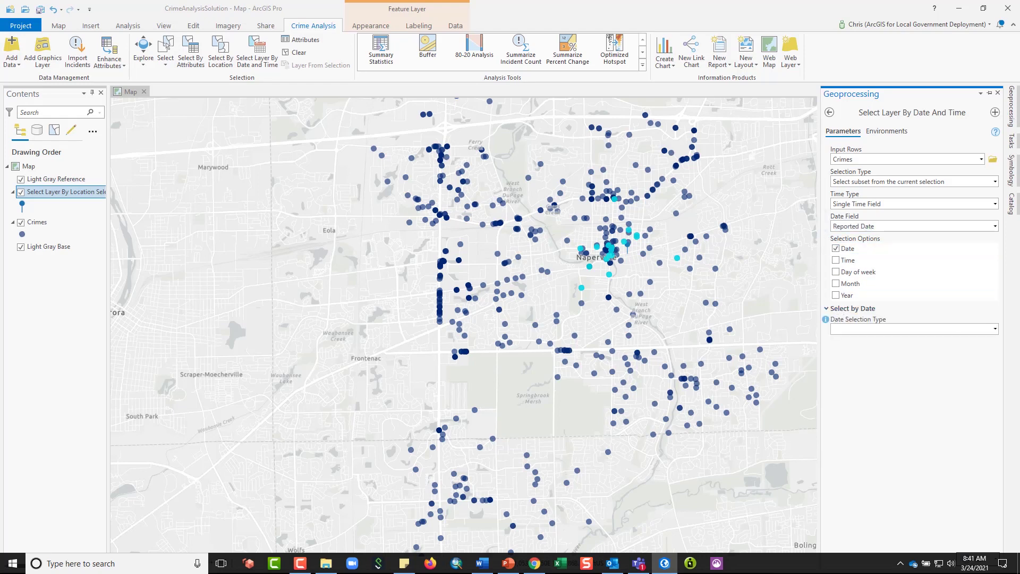
pyautogui.click(994, 330)
pyautogui.click(991, 342)
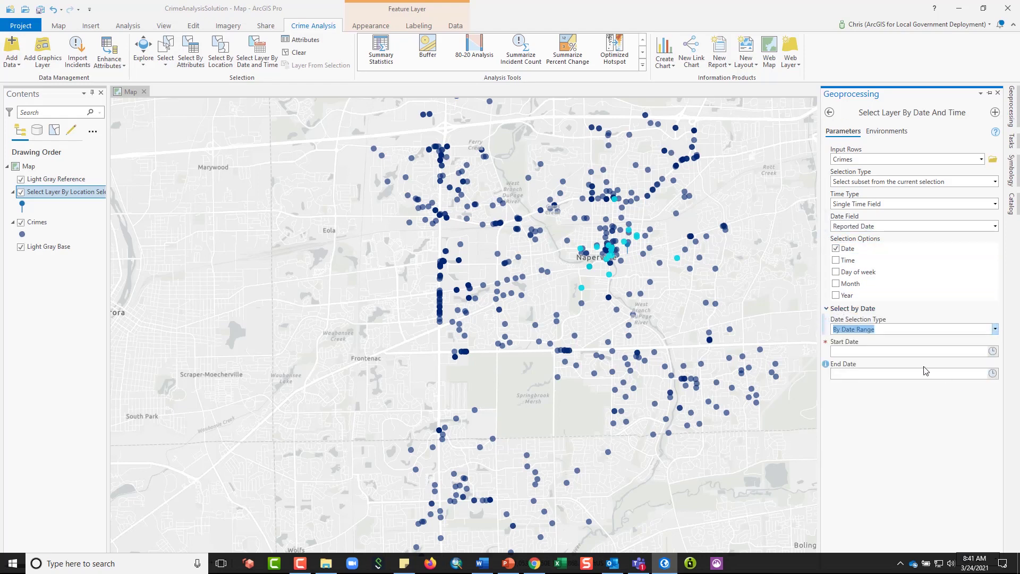
pyautogui.click(992, 351)
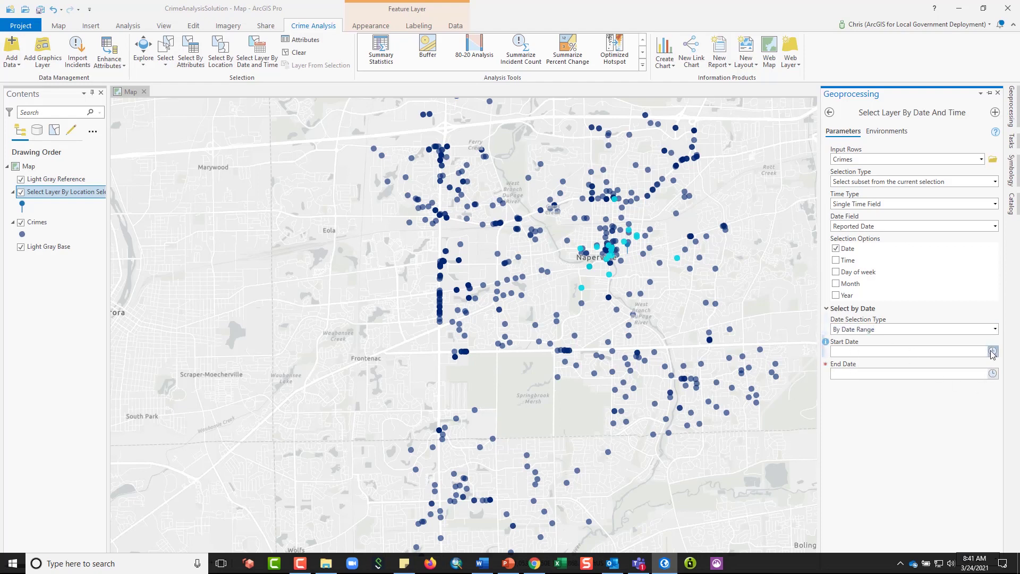
pyautogui.click(992, 351)
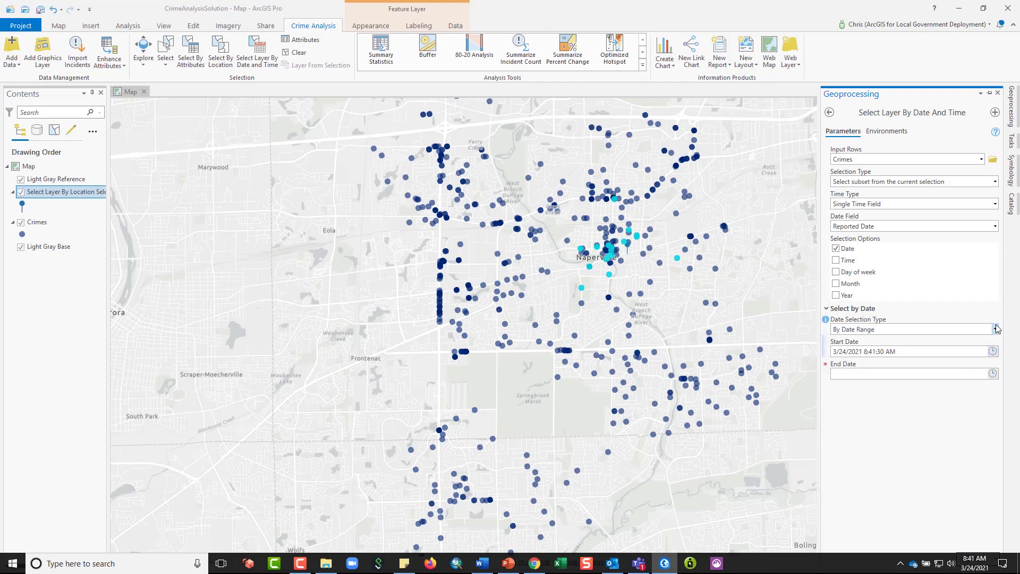
pyautogui.click(994, 329)
pyautogui.click(973, 354)
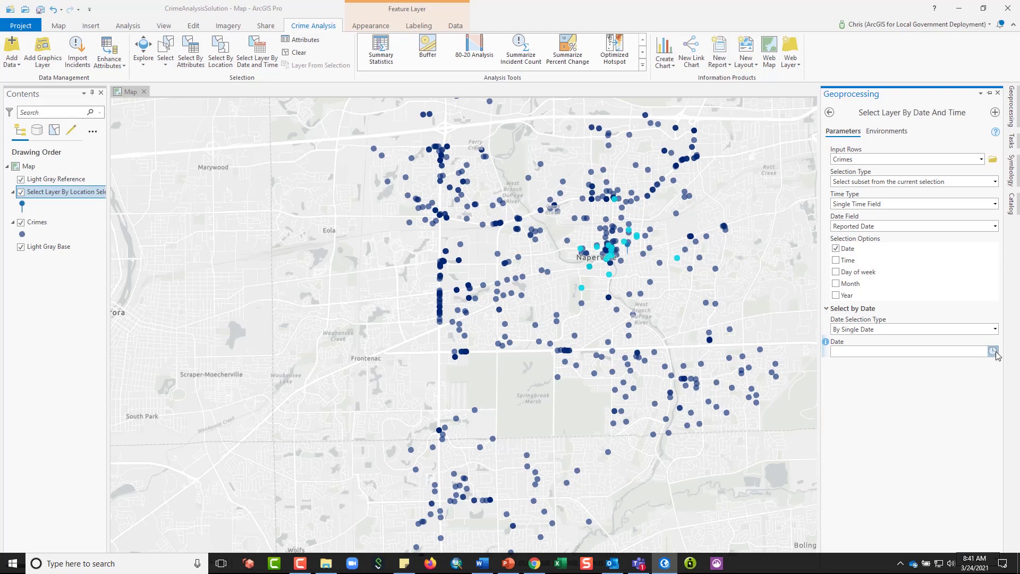
pyautogui.click(993, 351)
pyautogui.click(993, 351)
pyautogui.click(991, 335)
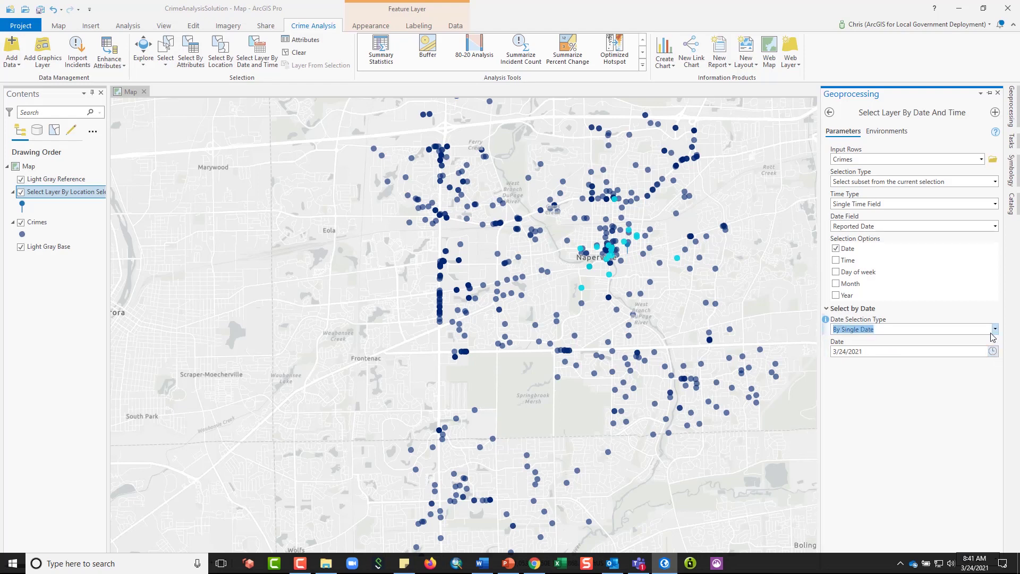
# Step: Set the date selection type to By Recency with a 60 Days time slice
pyautogui.click(993, 331)
pyautogui.click(847, 363)
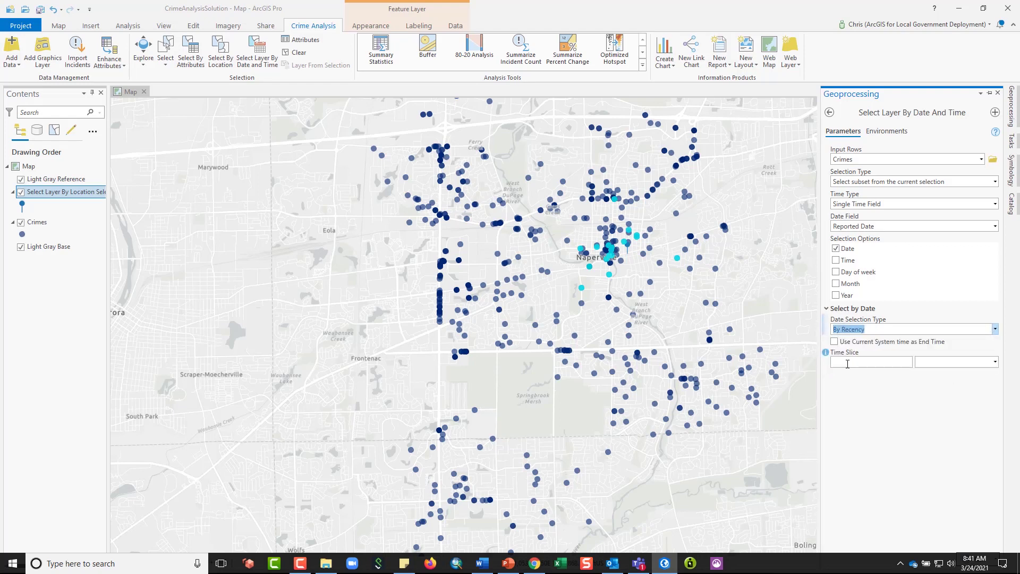
pyautogui.click(849, 364)
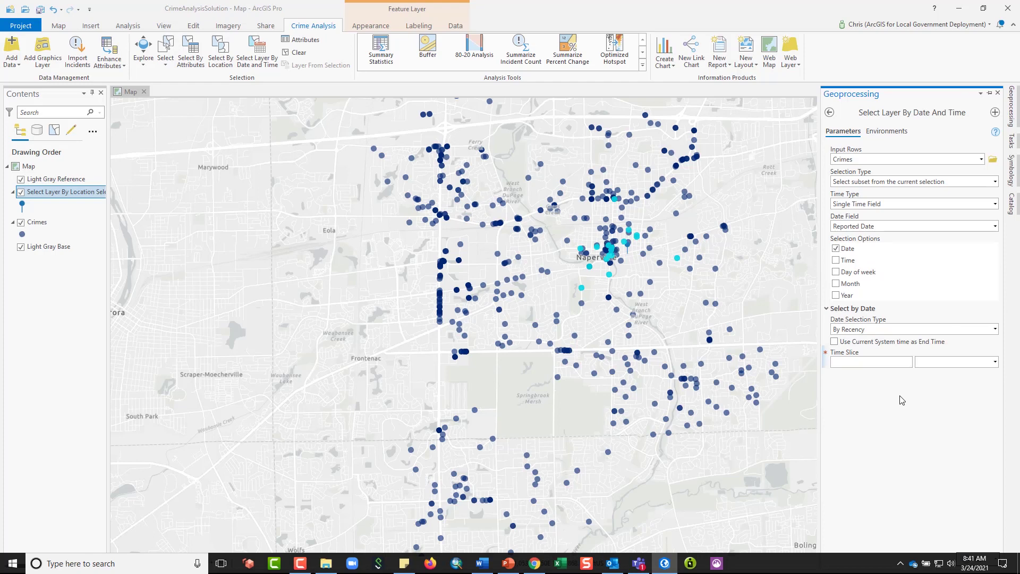
pyautogui.click(994, 362)
pyautogui.click(984, 394)
# Step: Float and shrink the Geoprocessing pane, then run the 60-day Select Layer By Date And Time
pyautogui.moveTo(963, 94); pyautogui.dragTo(973, 431)
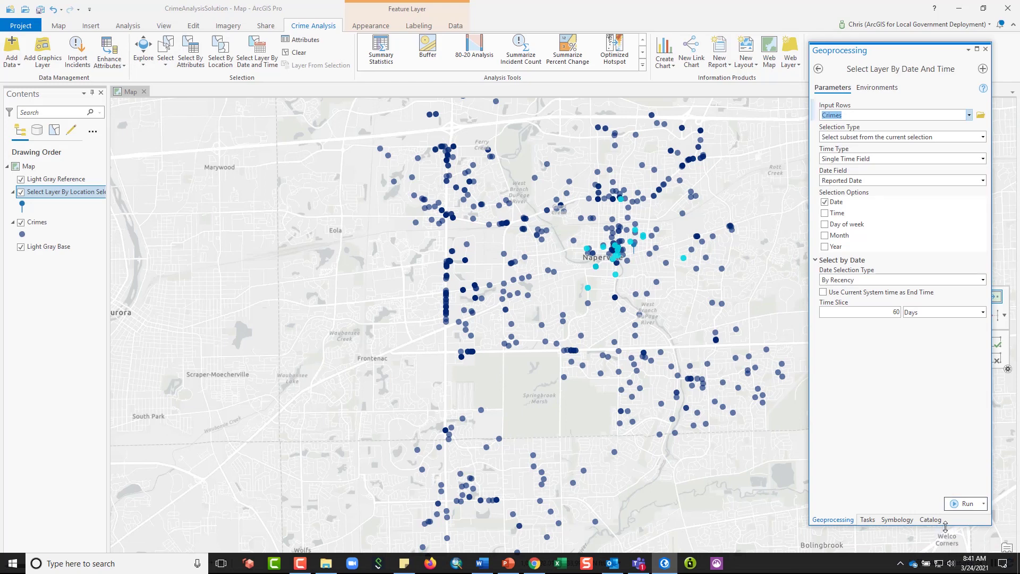
pyautogui.moveTo(944, 529); pyautogui.dragTo(952, 432)
pyautogui.moveTo(914, 53); pyautogui.dragTo(928, 78)
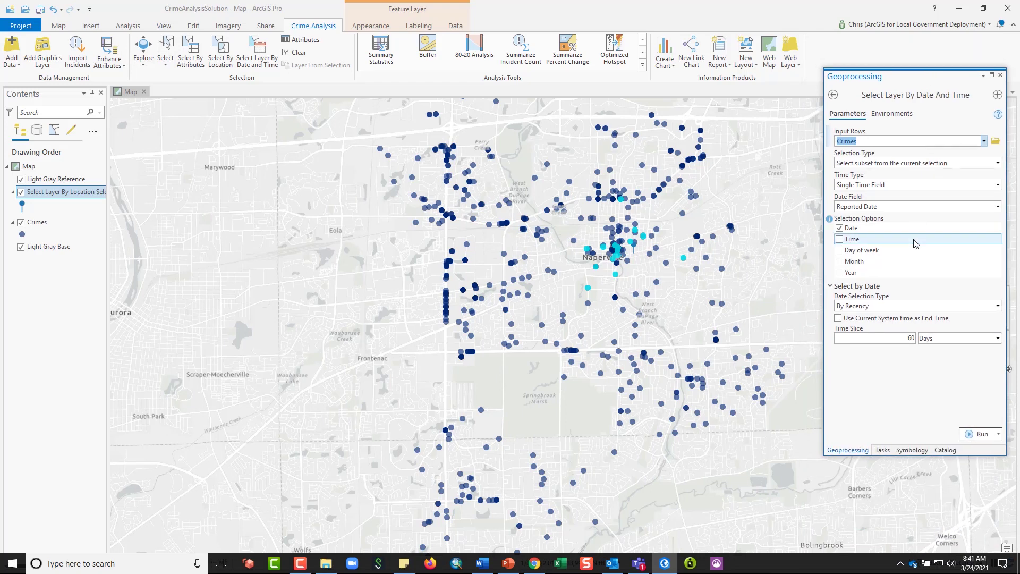
pyautogui.click(975, 436)
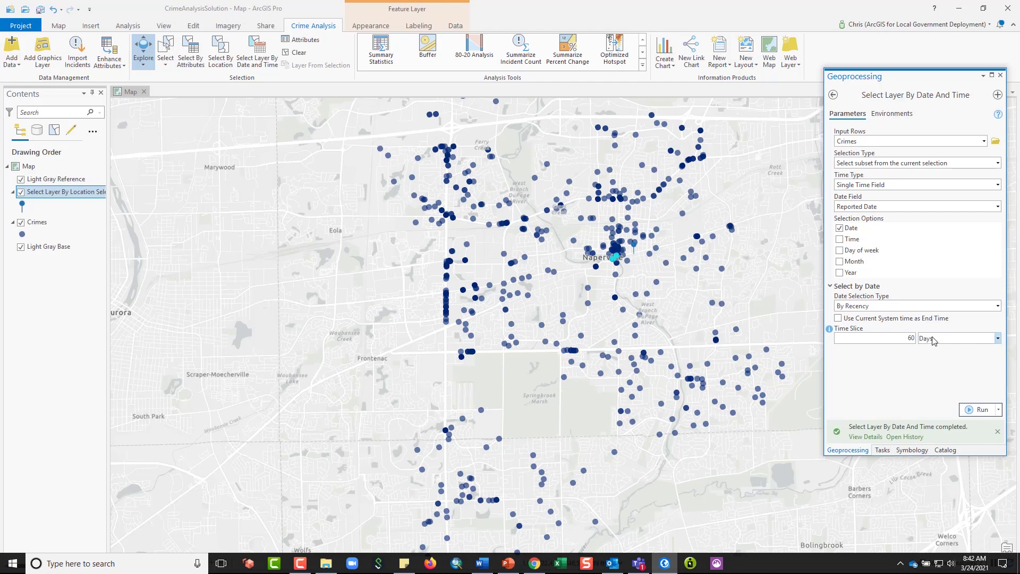
# Step: Open the Crimes attribute table as a floating window over the map
pyautogui.rightClick(40, 221)
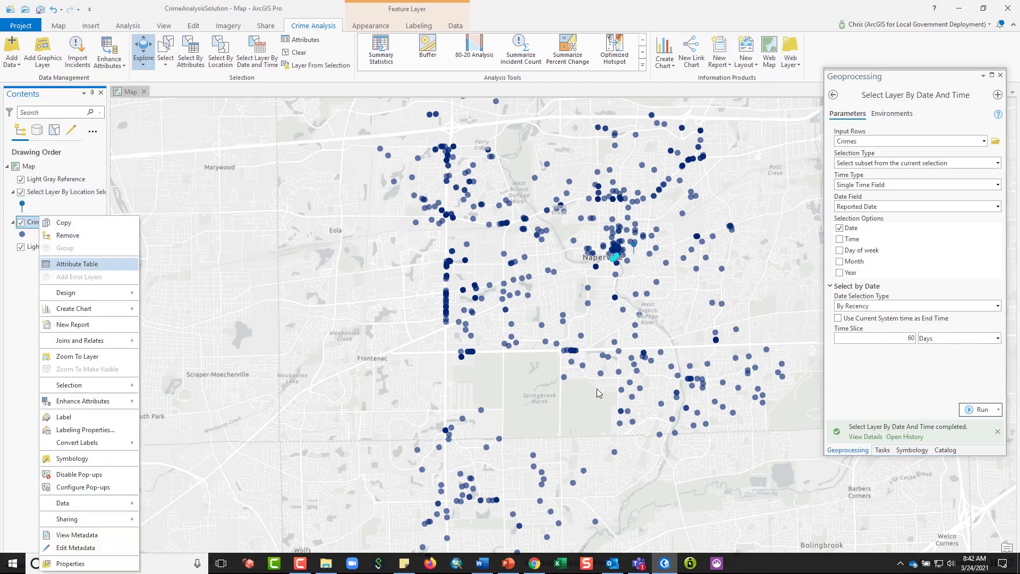
pyautogui.press('Return')
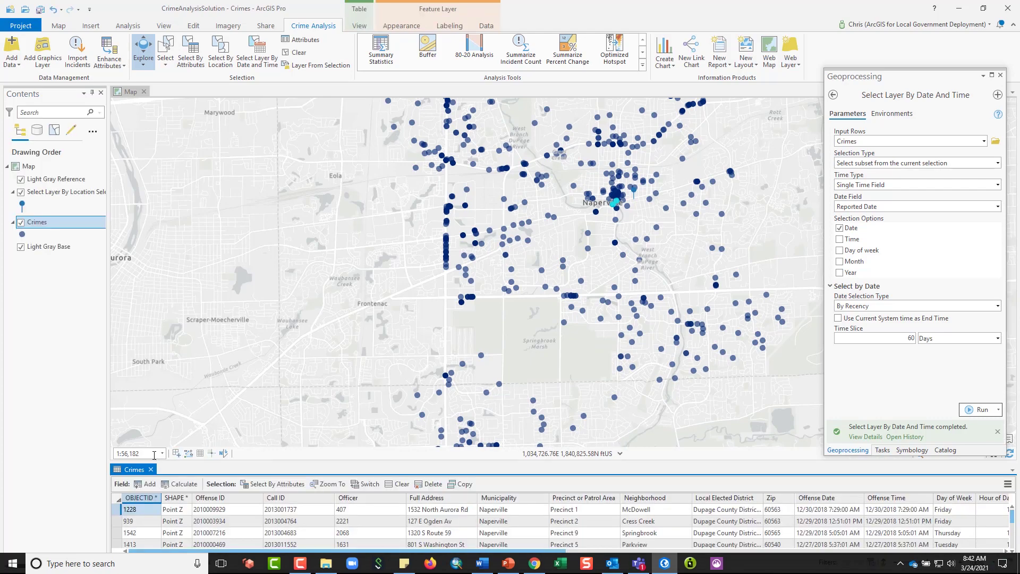
pyautogui.moveTo(139, 473); pyautogui.dragTo(150, 323)
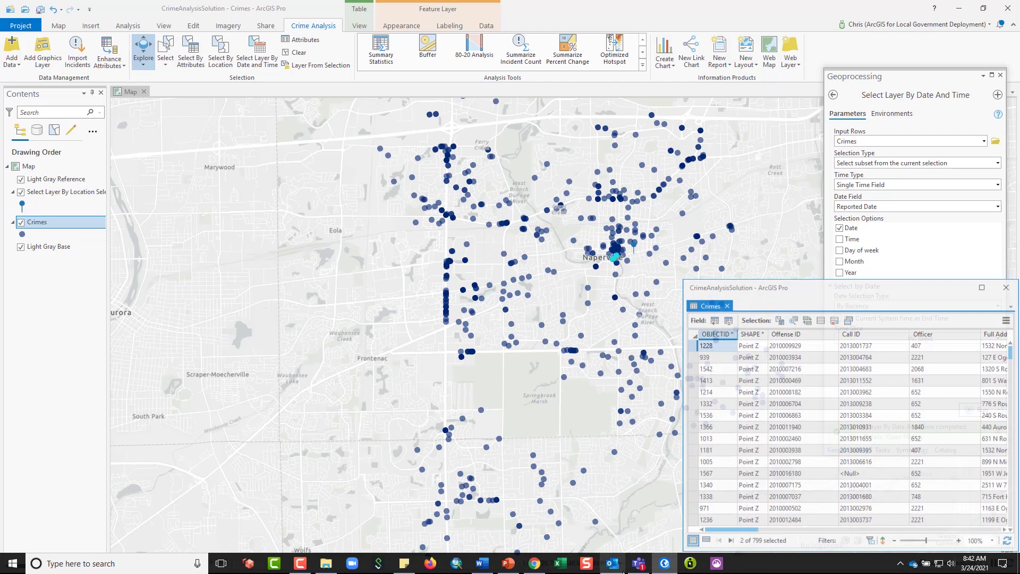
pyautogui.moveTo(892, 239); pyautogui.dragTo(346, 196)
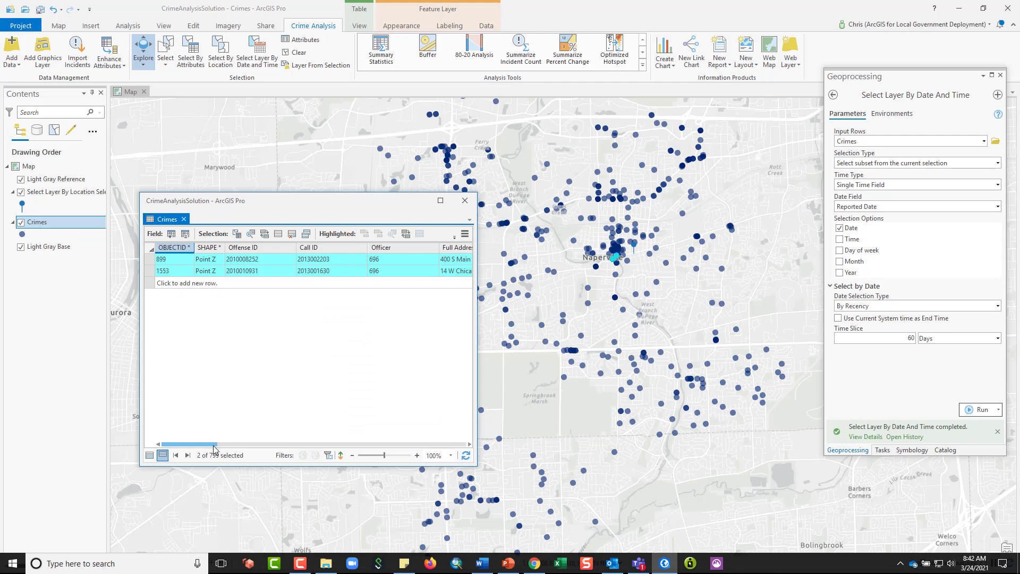
# Step: Scroll to the Reported Date and UCR Description columns of the two selected crimes
pyautogui.moveTo(214, 445); pyautogui.dragTo(327, 449)
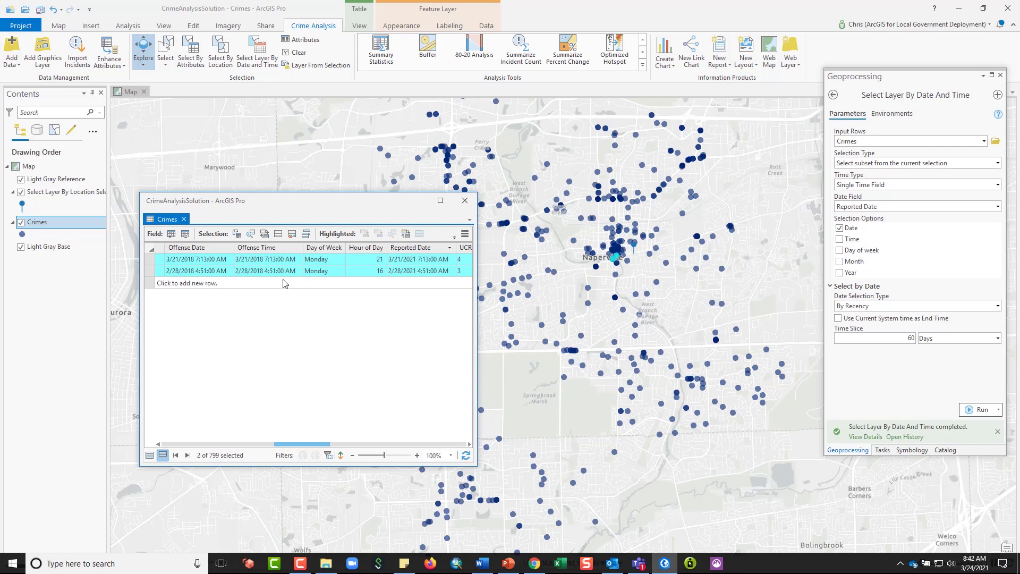
pyautogui.moveTo(301, 447)
pyautogui.mouseDown()
pyautogui.moveTo(349, 448)
pyautogui.moveTo(300, 451)
pyautogui.mouseUp()
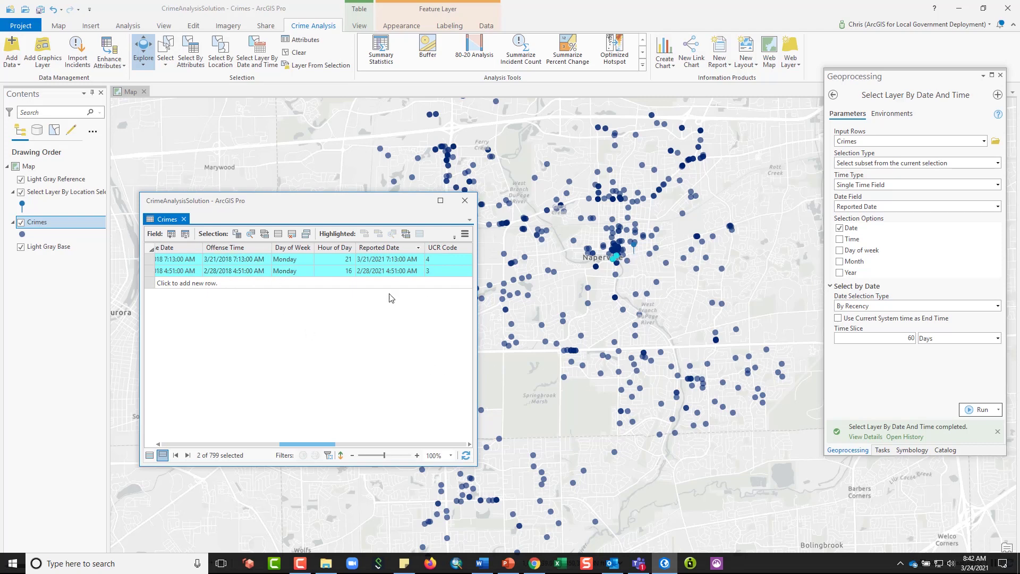
pyautogui.moveTo(329, 449); pyautogui.dragTo(339, 450)
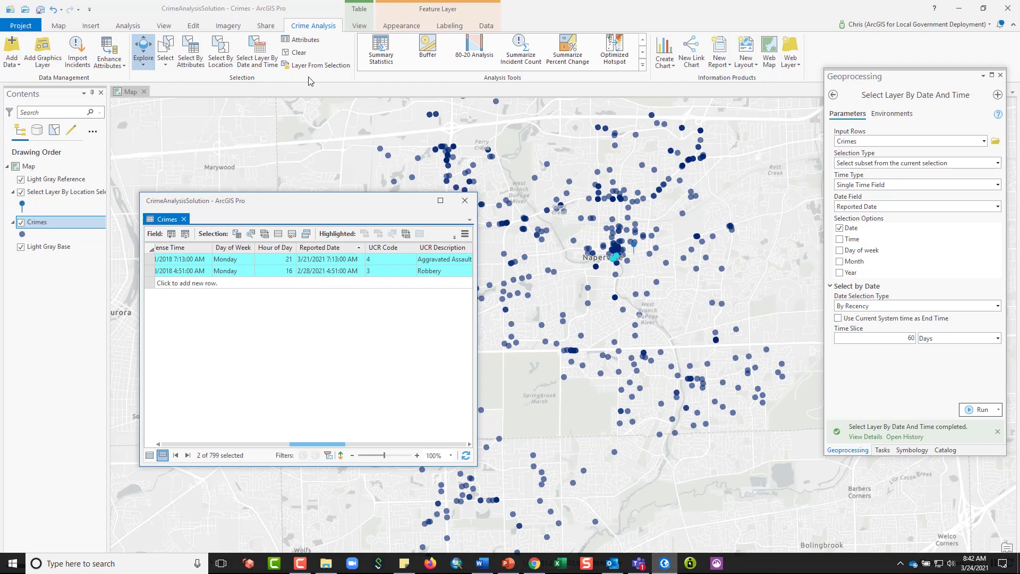
# Step: Clear the Crimes selection, hide Select Layer By Location, and rerun Select Layer By Date And Time
pyautogui.click(296, 53)
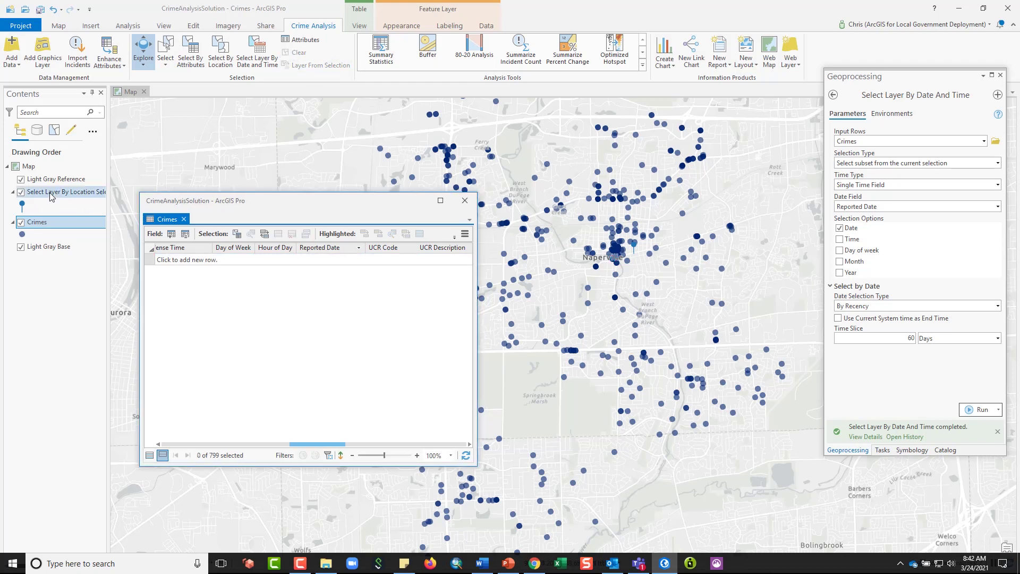
pyautogui.click(94, 228)
pyautogui.click(21, 192)
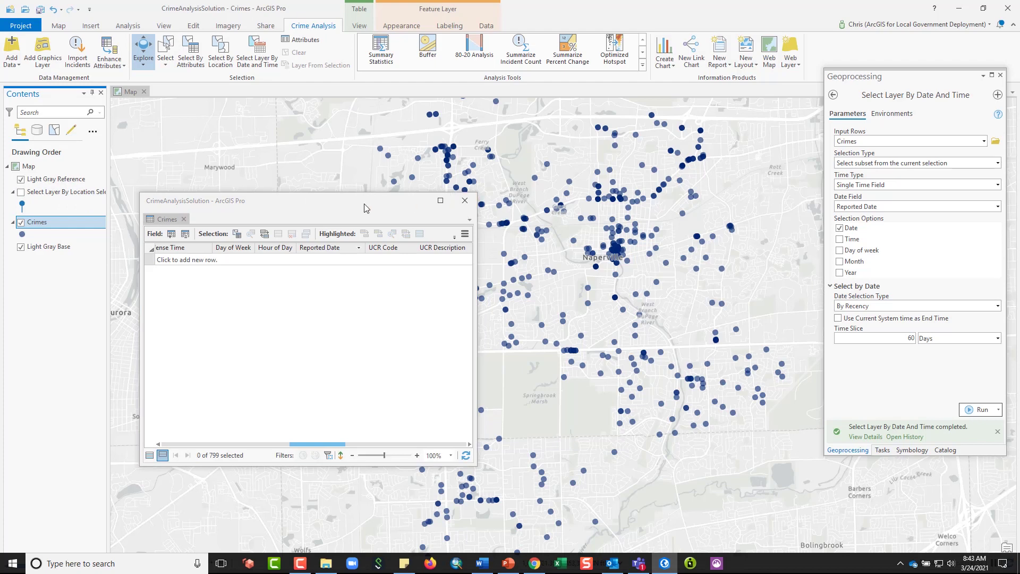
pyautogui.moveTo(364, 203); pyautogui.dragTo(304, 202)
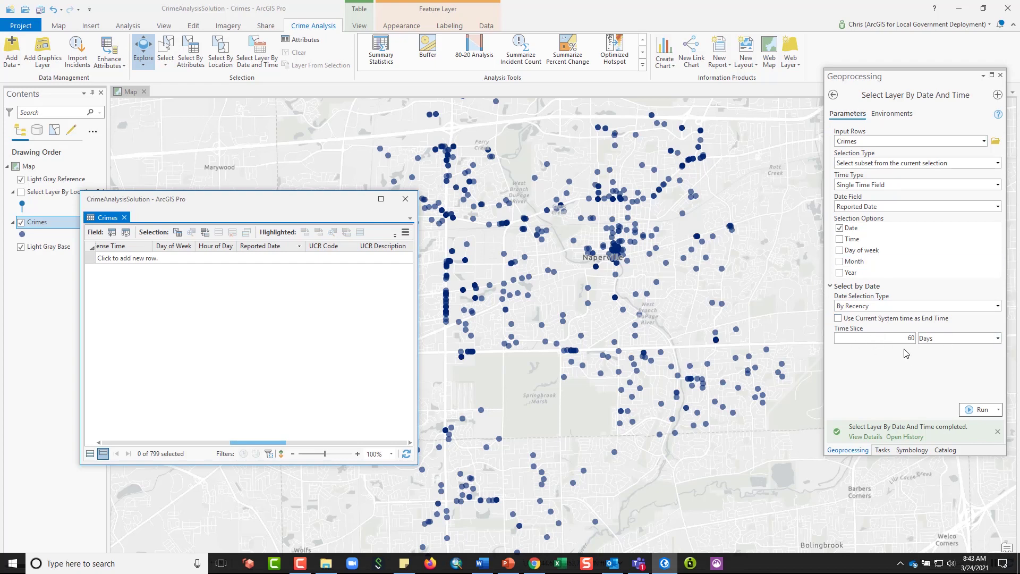
pyautogui.click(967, 412)
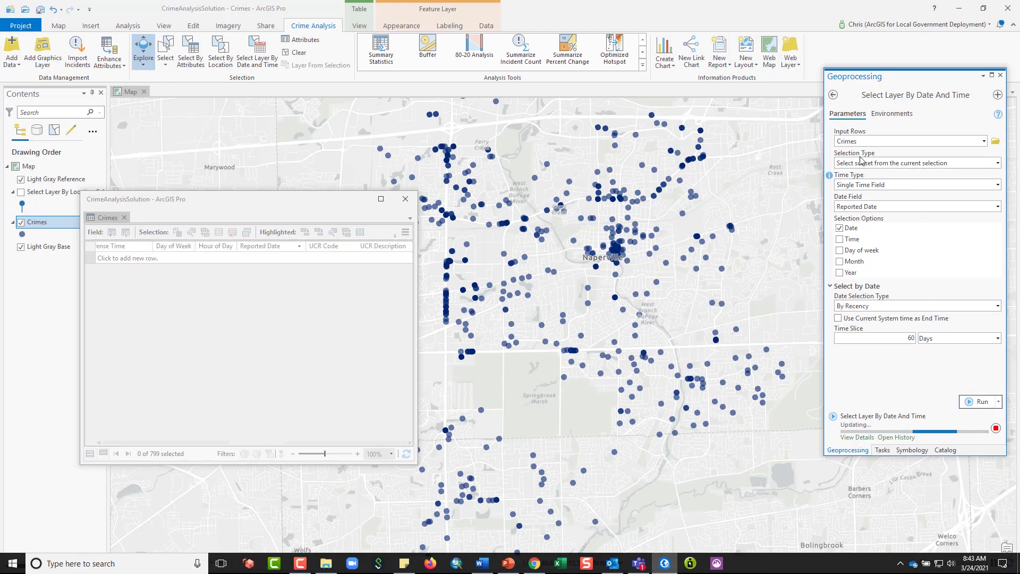
# Step: Rerun the 60-day date selection as a New selection and scroll the 127 selected rows
pyautogui.click(997, 163)
pyautogui.click(903, 173)
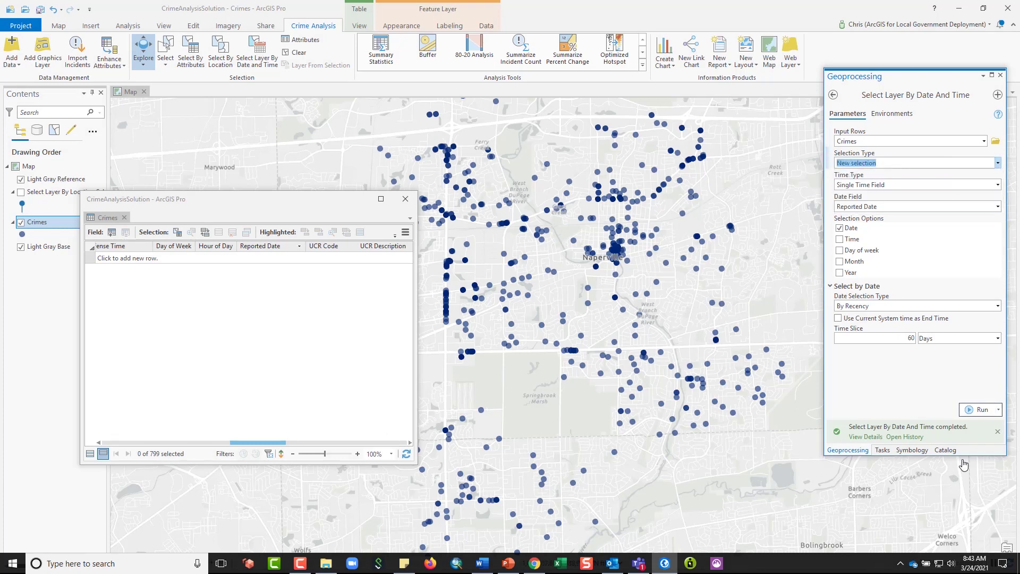
pyautogui.click(975, 410)
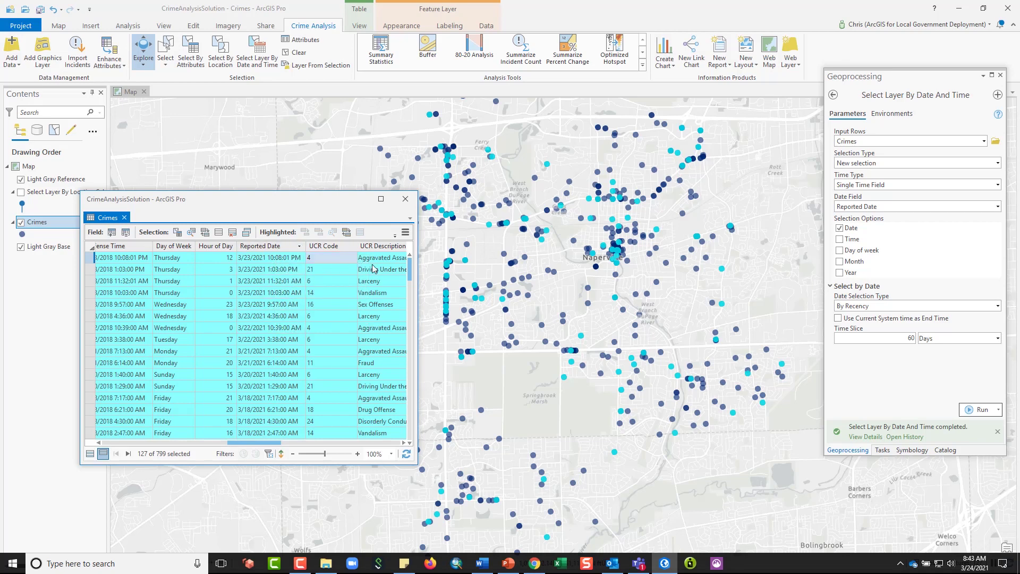
pyautogui.moveTo(409, 271); pyautogui.dragTo(409, 313)
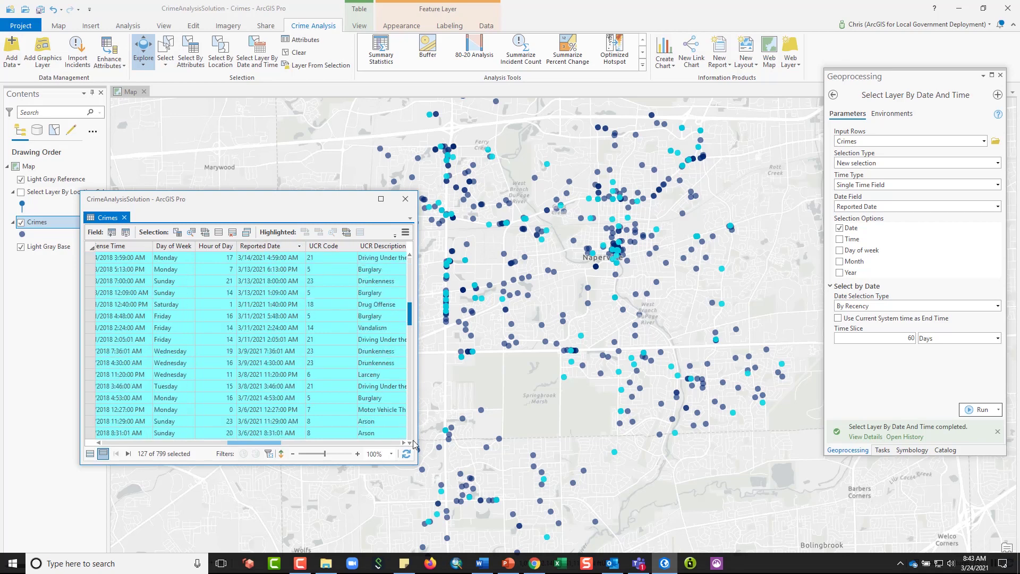
pyautogui.moveTo(414, 444); pyautogui.dragTo(414, 445)
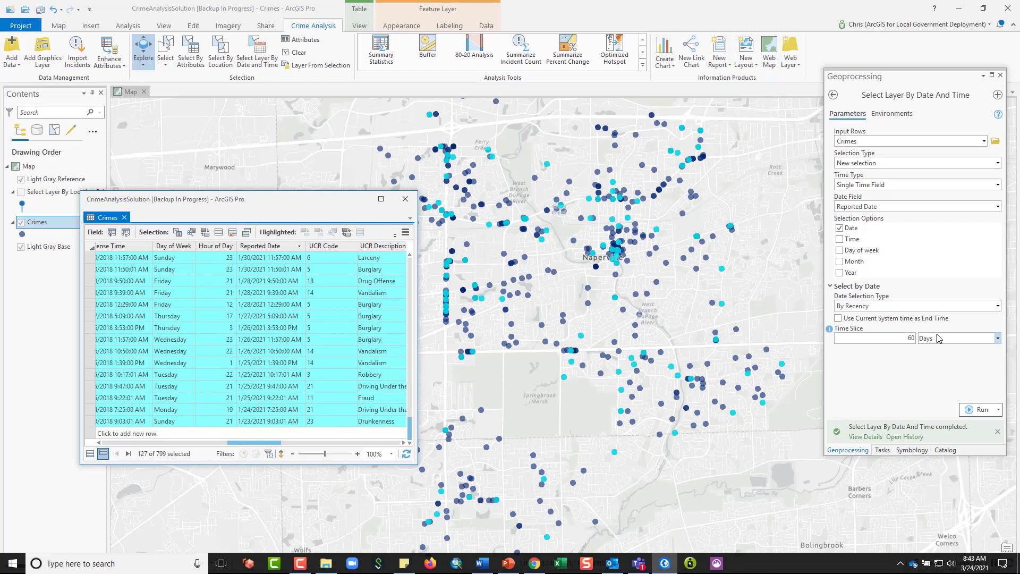
# Step: Switch Date Selection Type to By Comparative Time Period and run the selection
pyautogui.click(999, 306)
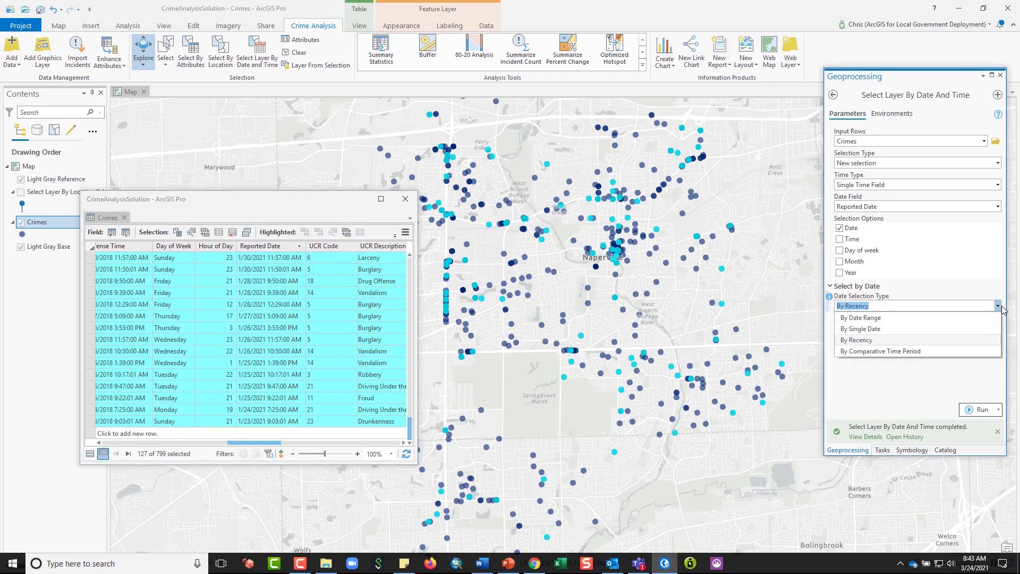
pyautogui.click(896, 351)
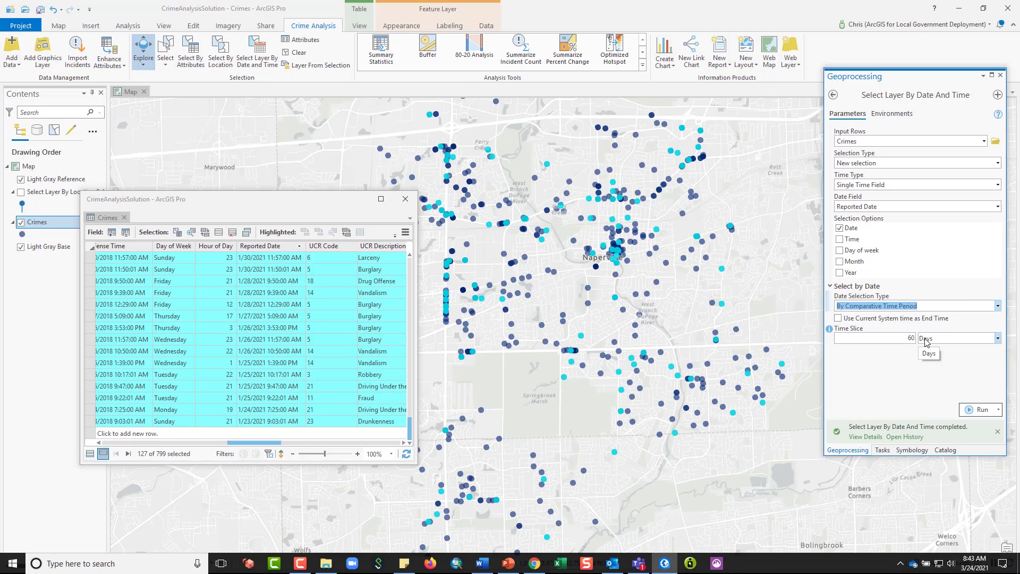
pyautogui.click(977, 412)
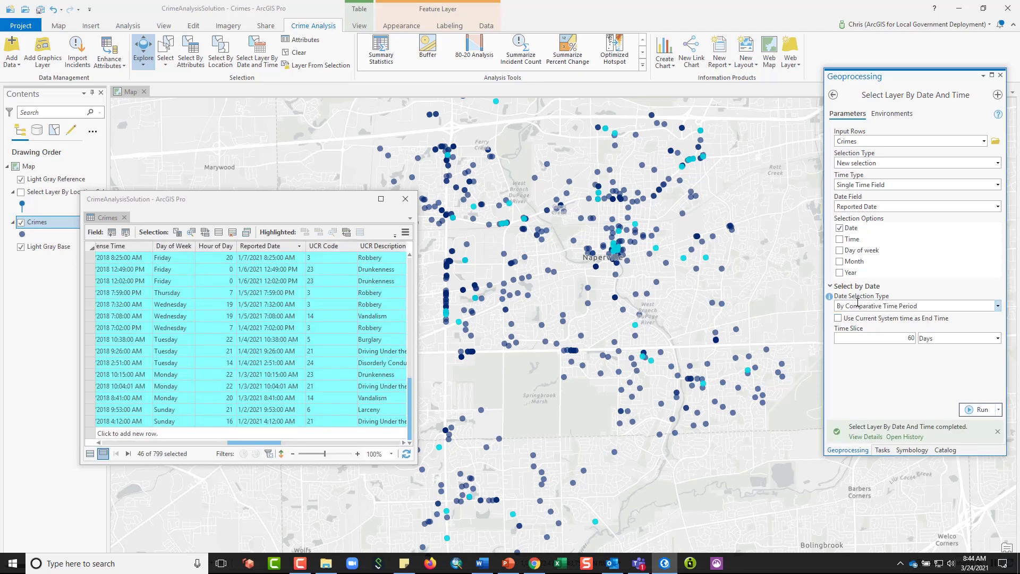
# Step: Check the Reported Date values of the 46 selected crimes in the table
pyautogui.moveTo(410, 397); pyautogui.dragTo(409, 258)
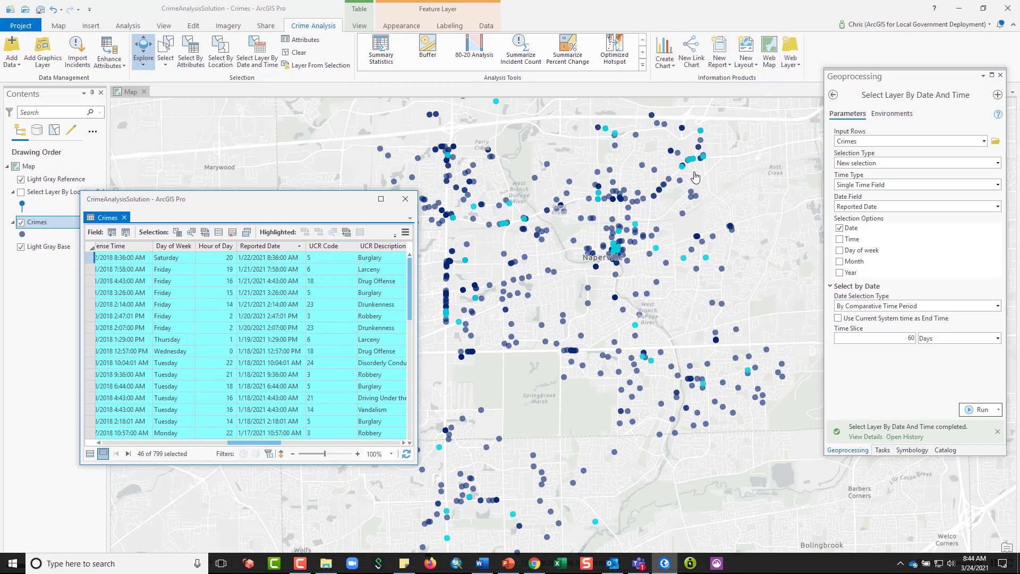
pyautogui.rightClick(238, 250)
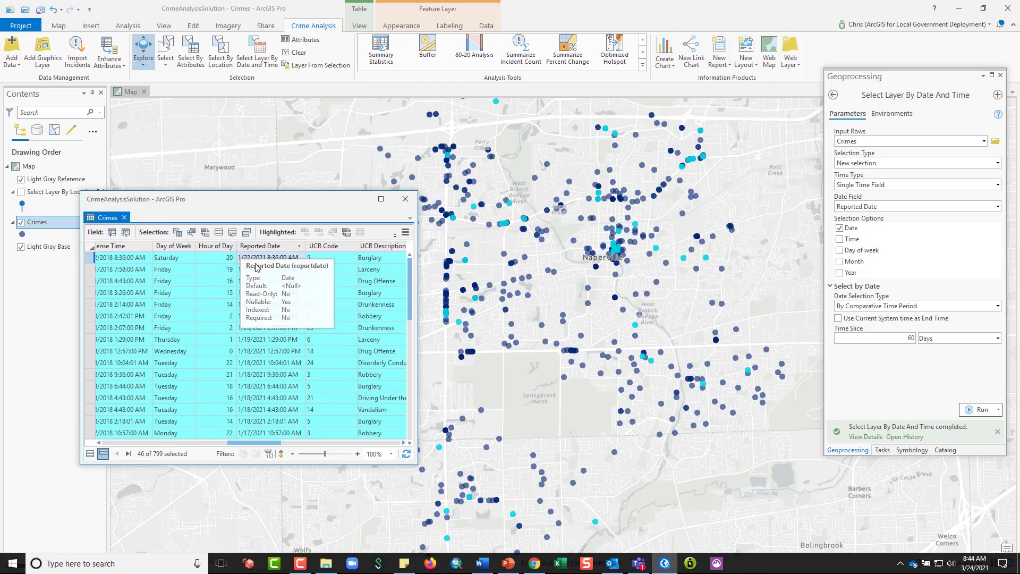
pyautogui.click(257, 266)
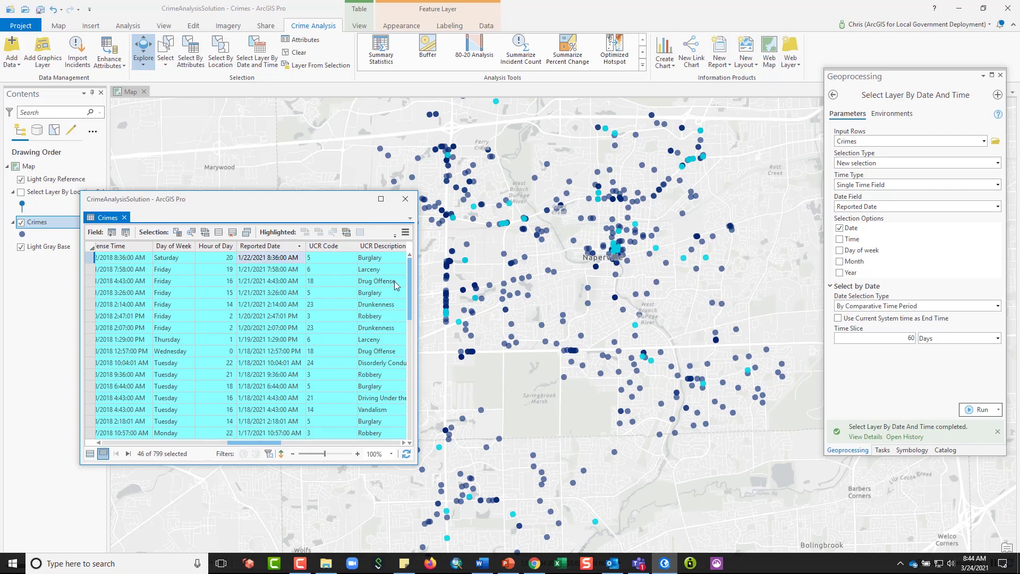
pyautogui.scroll(-10, 413, 272)
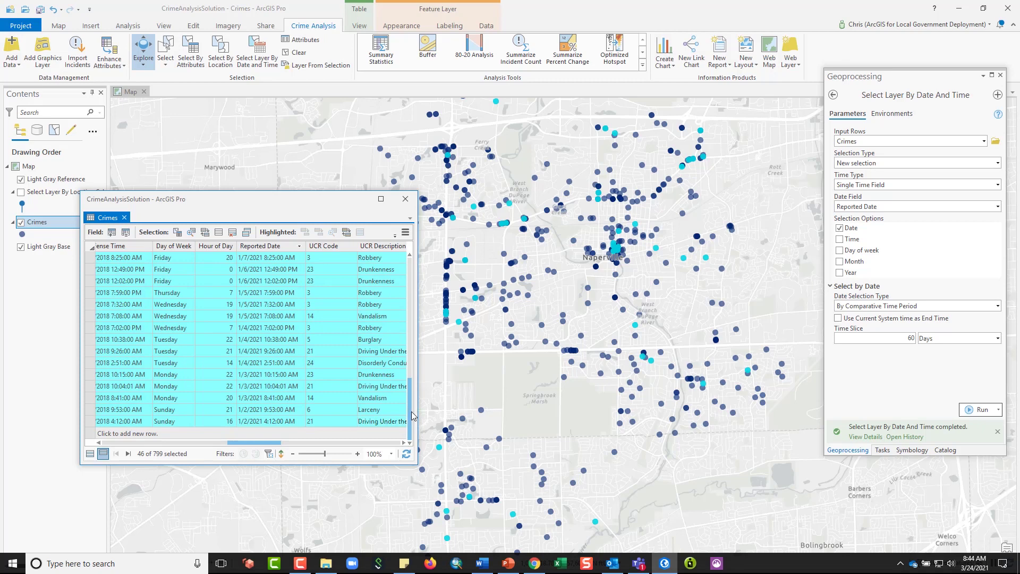
pyautogui.moveTo(411, 416); pyautogui.dragTo(402, 251)
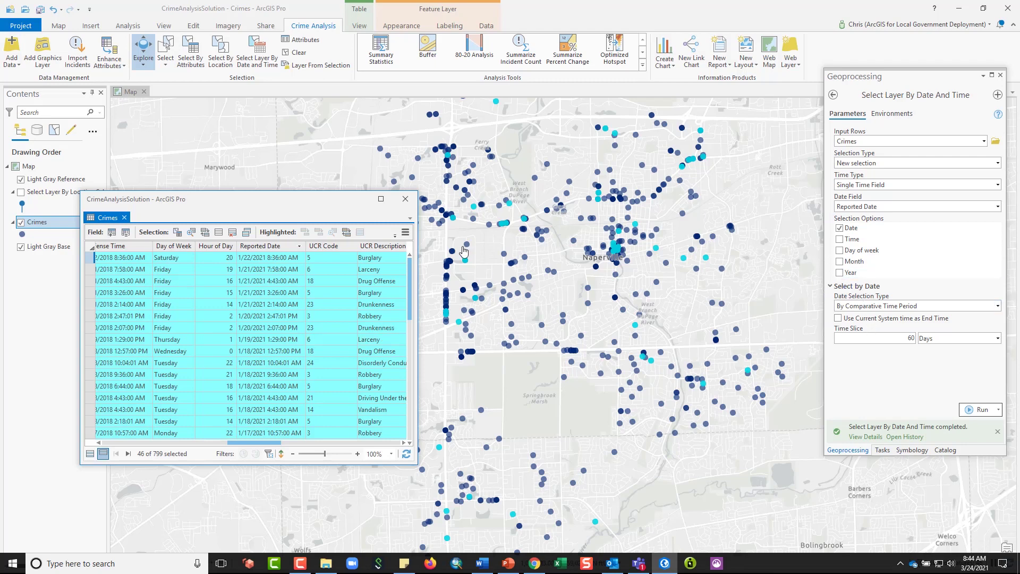
# Step: Clear the selection and set the date criteria to Day of Week and Month only
pyautogui.click(295, 52)
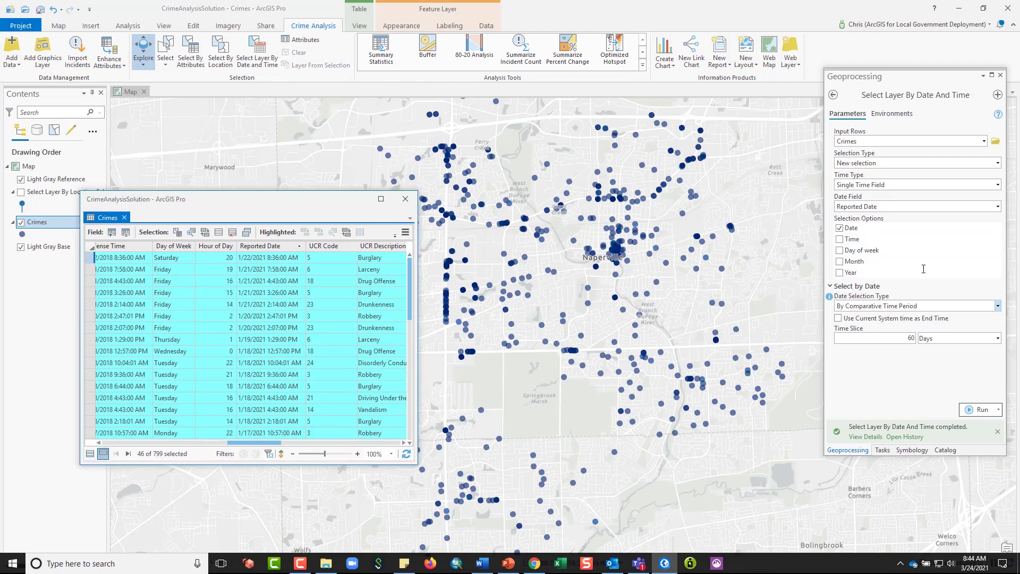
pyautogui.click(847, 238)
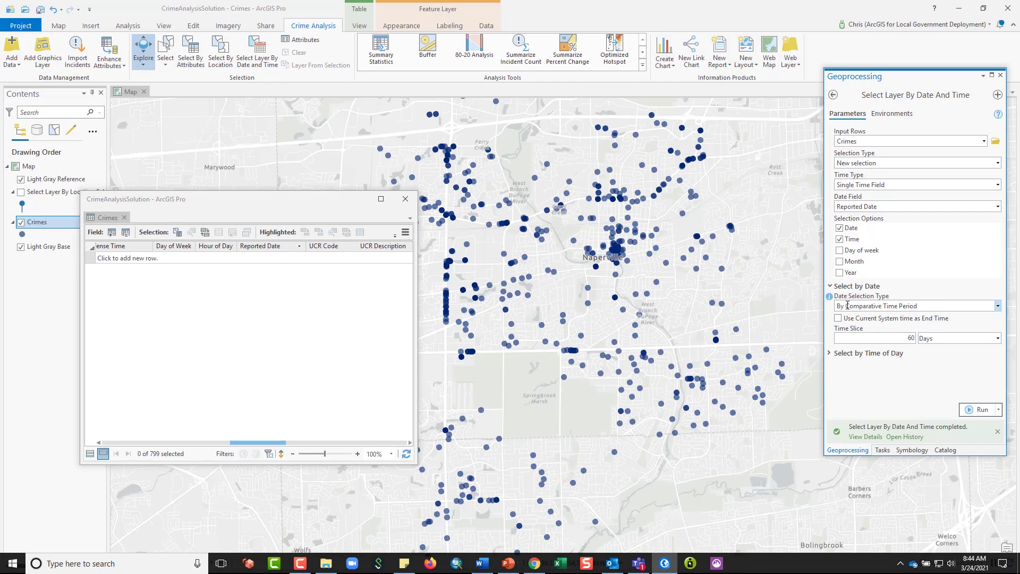
pyautogui.click(839, 228)
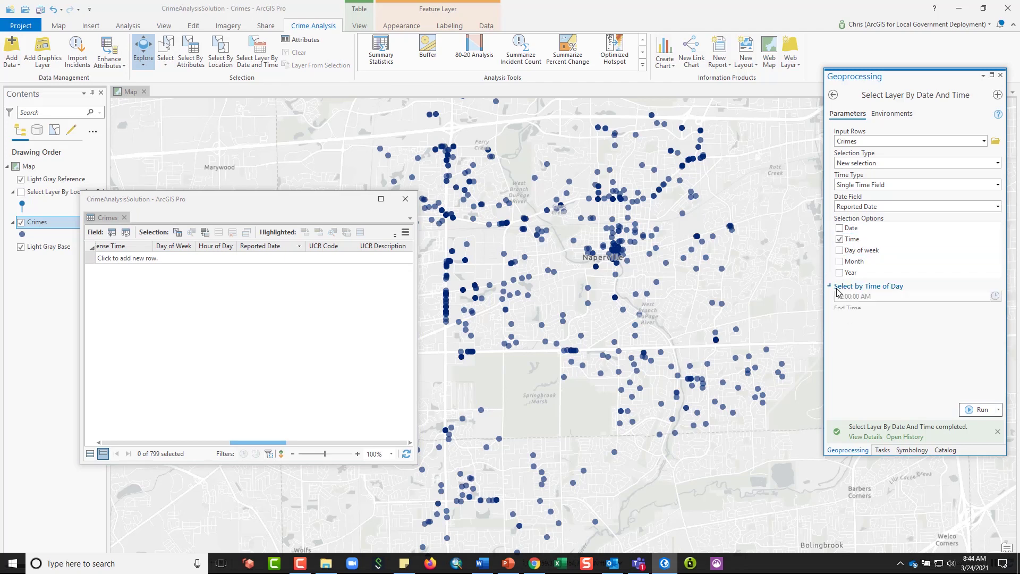
pyautogui.click(841, 287)
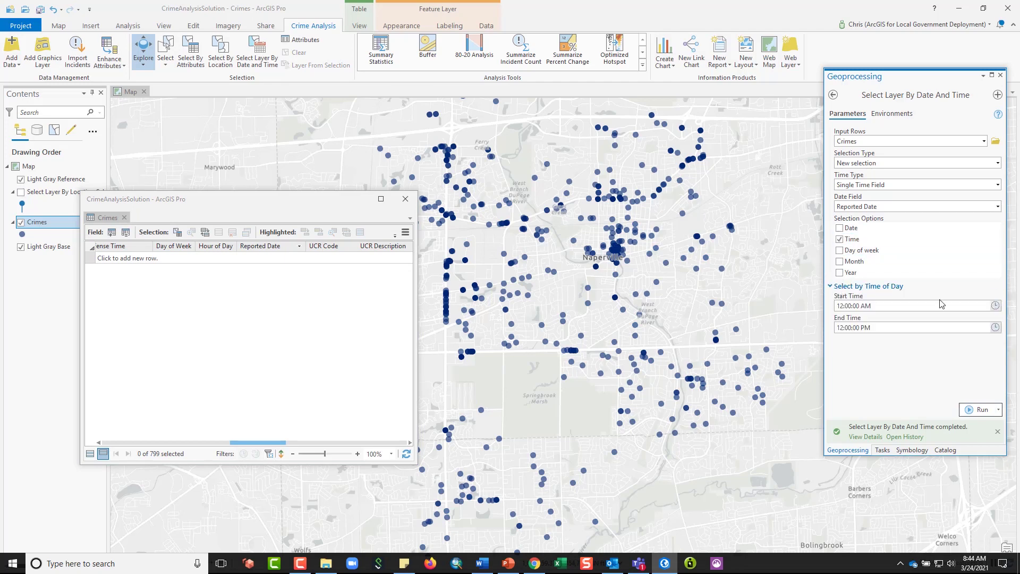
pyautogui.click(840, 240)
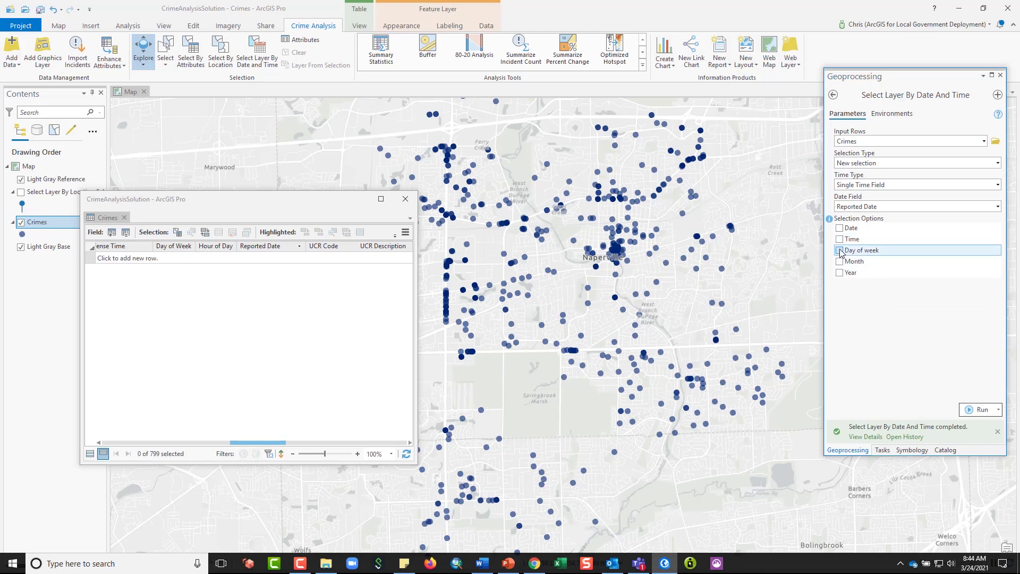
pyautogui.click(840, 250)
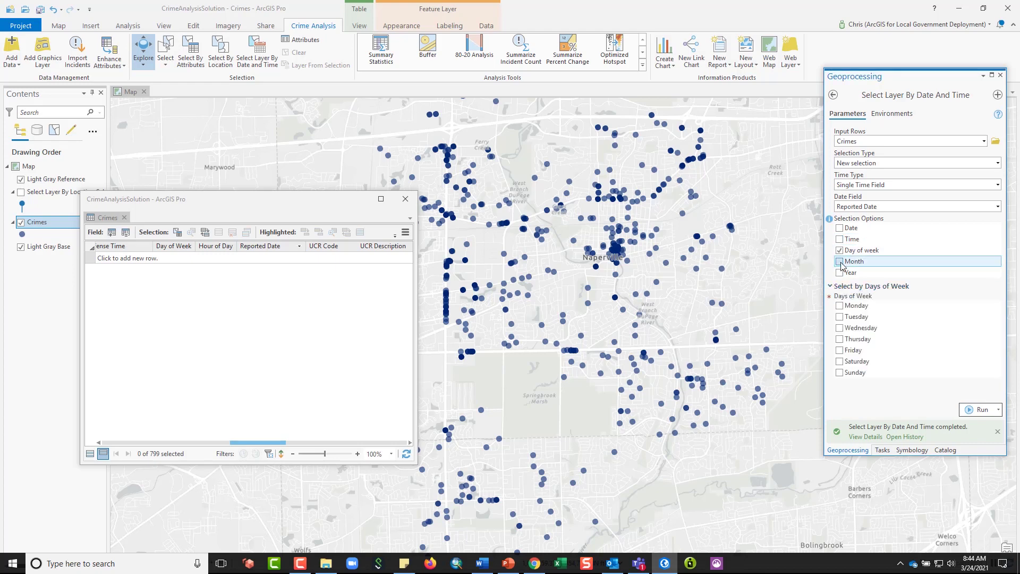
pyautogui.click(840, 262)
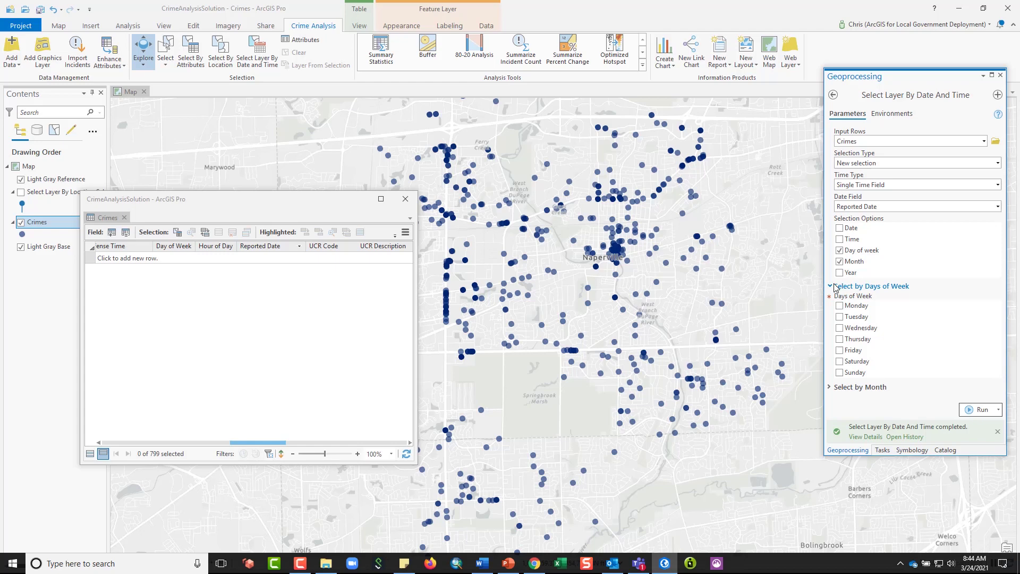
pyautogui.click(830, 387)
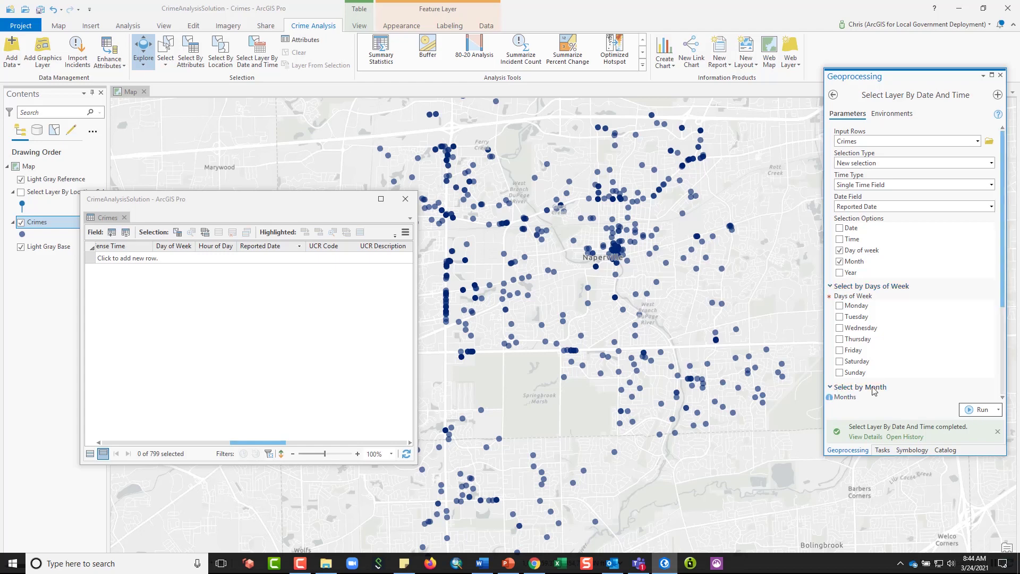
pyautogui.click(840, 273)
pyautogui.click(839, 272)
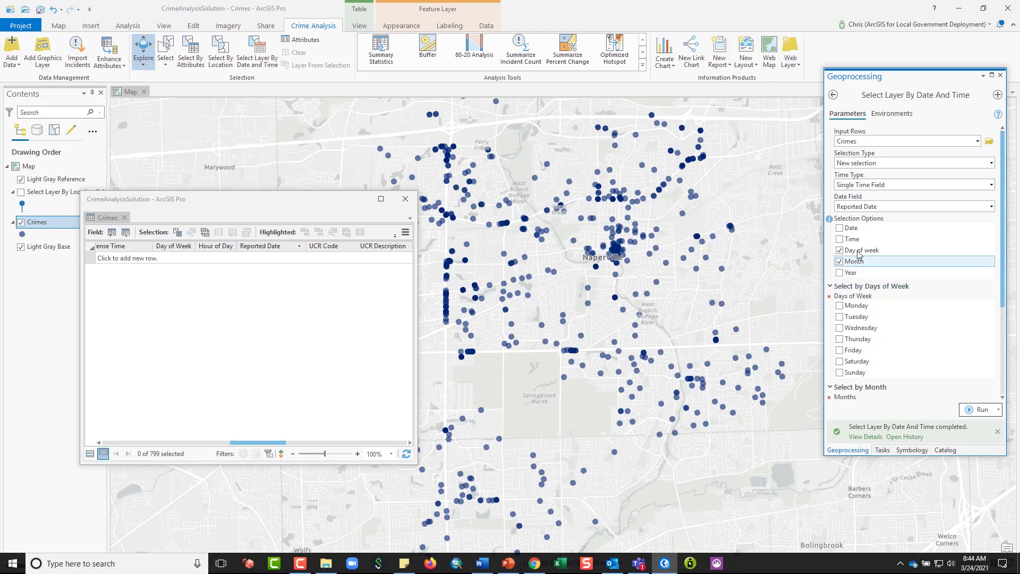
# Step: Tick Friday, Saturday and Sunday as the selected days
pyautogui.scroll(-3, 1003, 280)
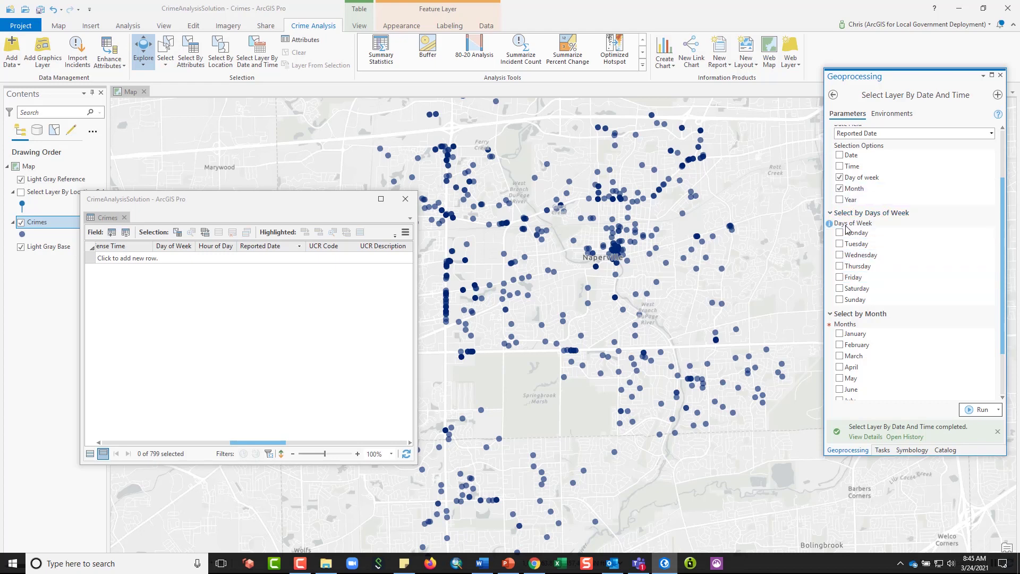
pyautogui.click(839, 299)
pyautogui.click(839, 288)
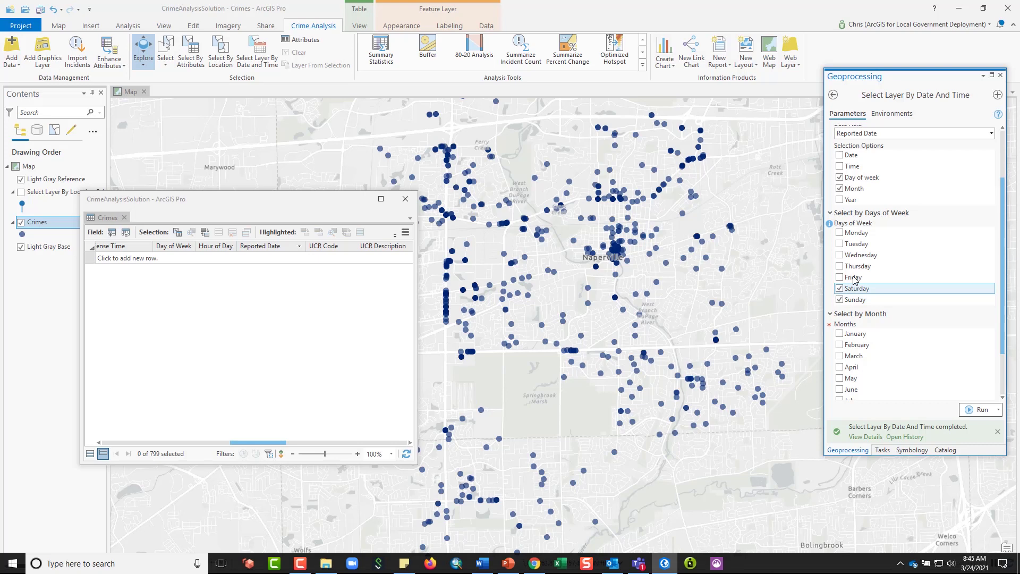
pyautogui.click(839, 277)
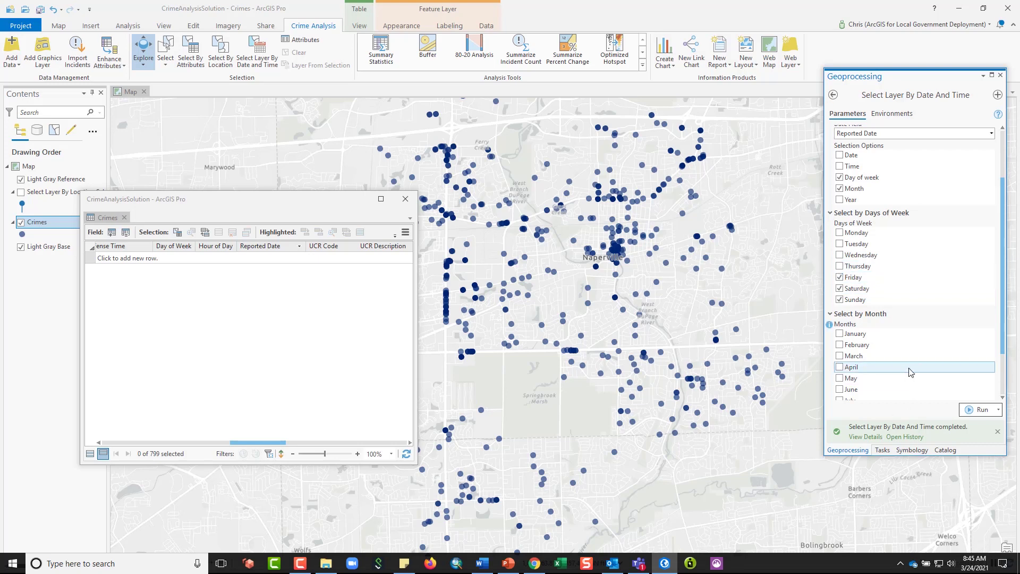
# Step: Tick June, July and August and run the selection, leaving 104 of 799 selected
pyautogui.scroll(-2, 1005, 344)
pyautogui.click(840, 331)
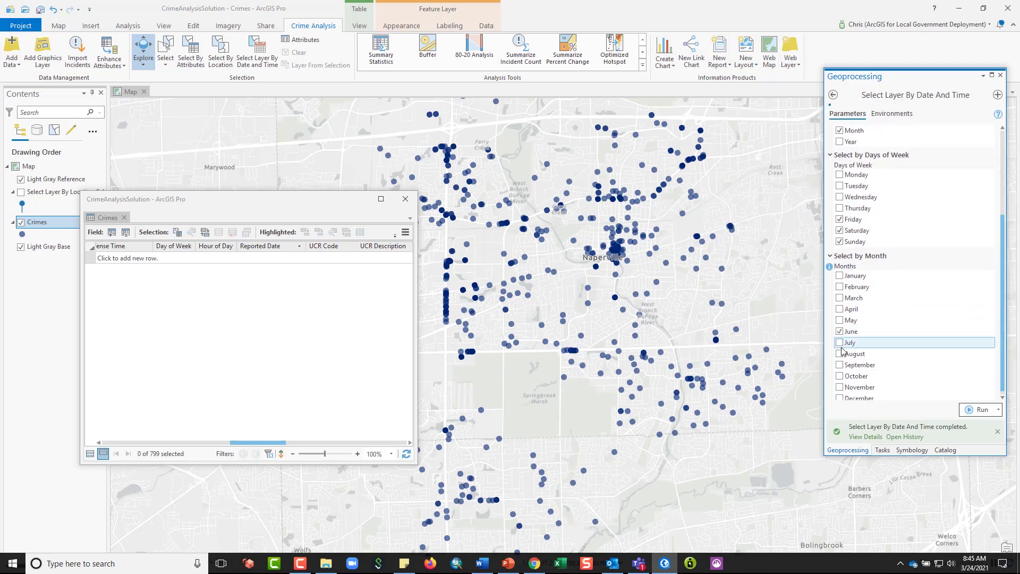
pyautogui.click(840, 354)
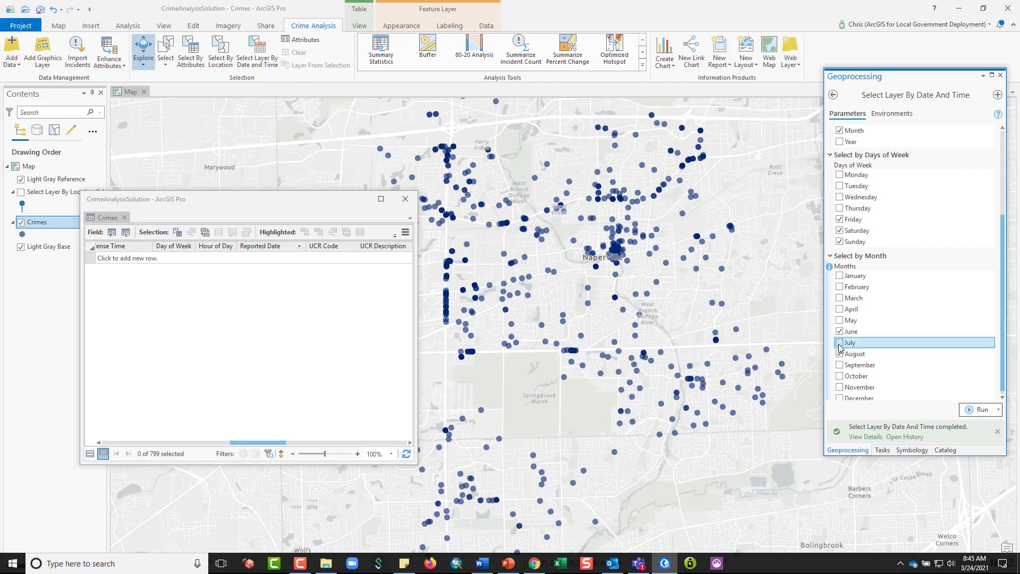
pyautogui.click(840, 342)
pyautogui.click(965, 412)
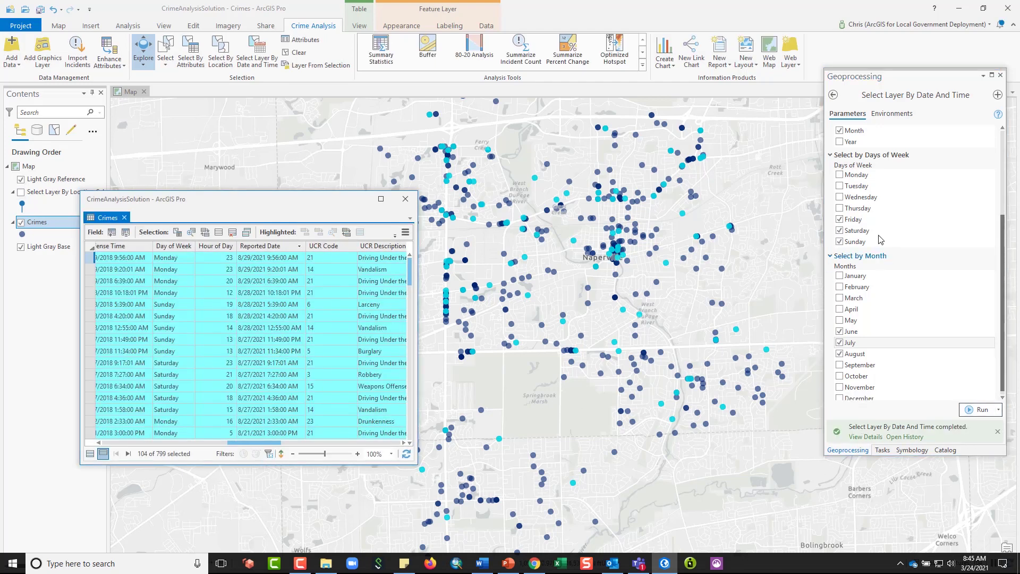
# Step: Scroll through the 104 selected weekend summer crimes in the table
pyautogui.moveTo(1003, 223); pyautogui.dragTo(1001, 128)
pyautogui.scroll(-6, 1002, 143)
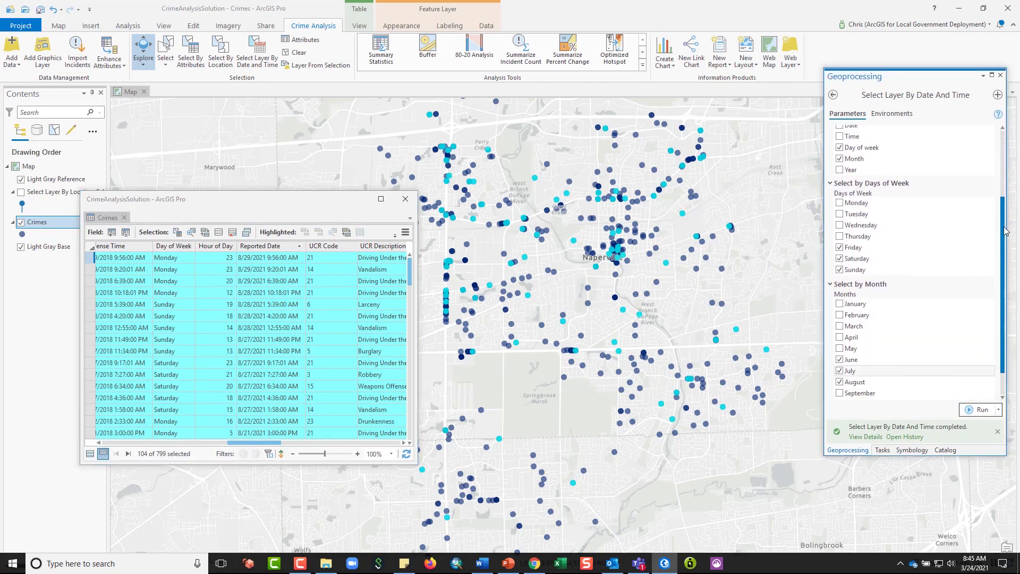
pyautogui.scroll(6, 1001, 141)
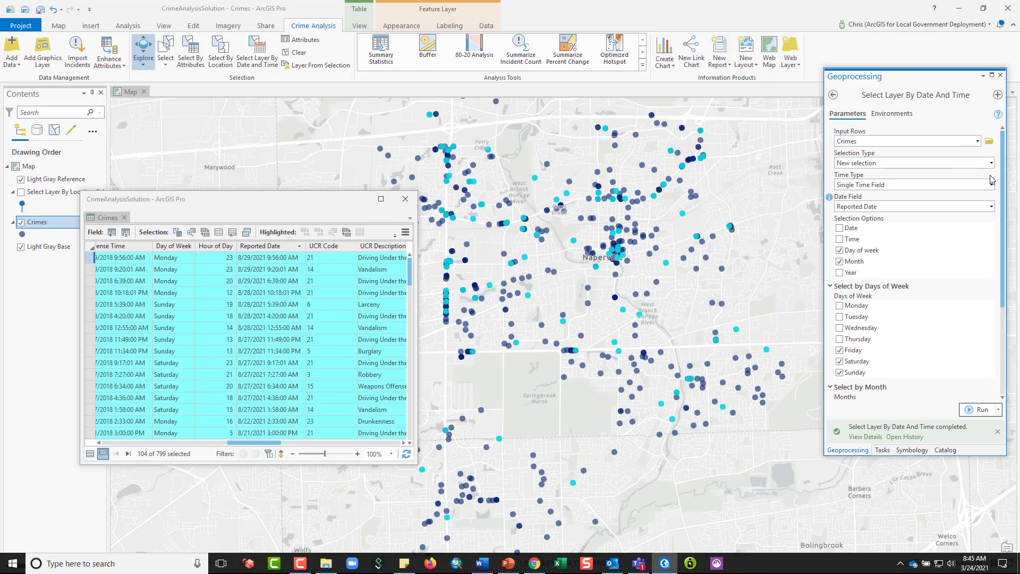
# Step: Leave Selection Type unchanged and close the Crimes attribute table
pyautogui.click(991, 162)
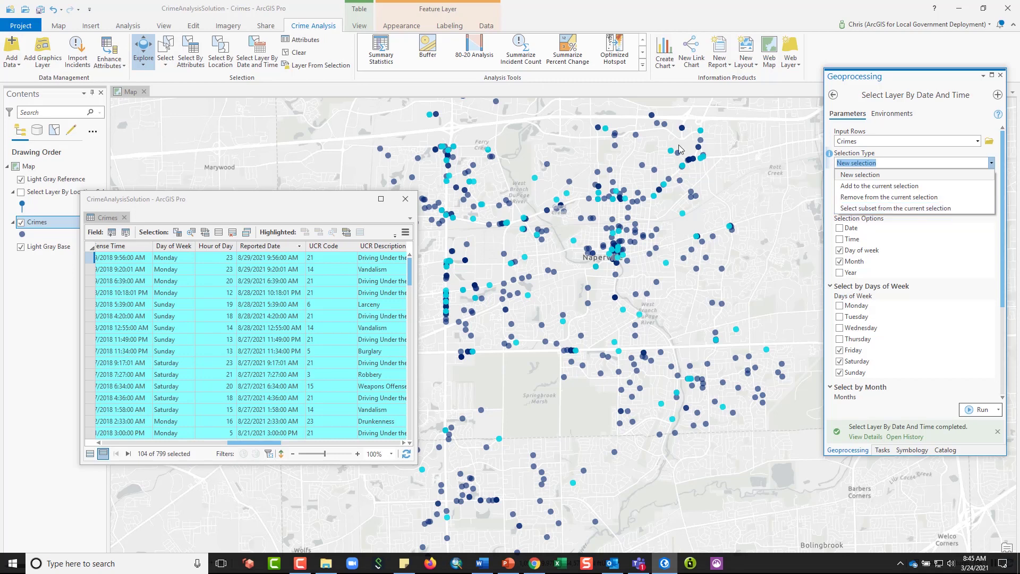
pyautogui.click(286, 201)
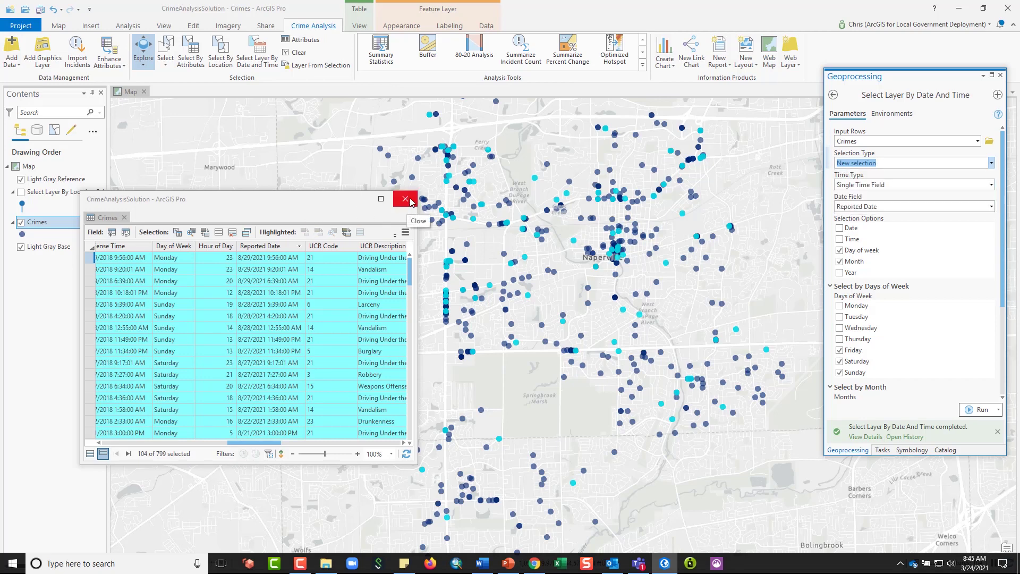
pyautogui.moveTo(337, 205); pyautogui.dragTo(386, 197)
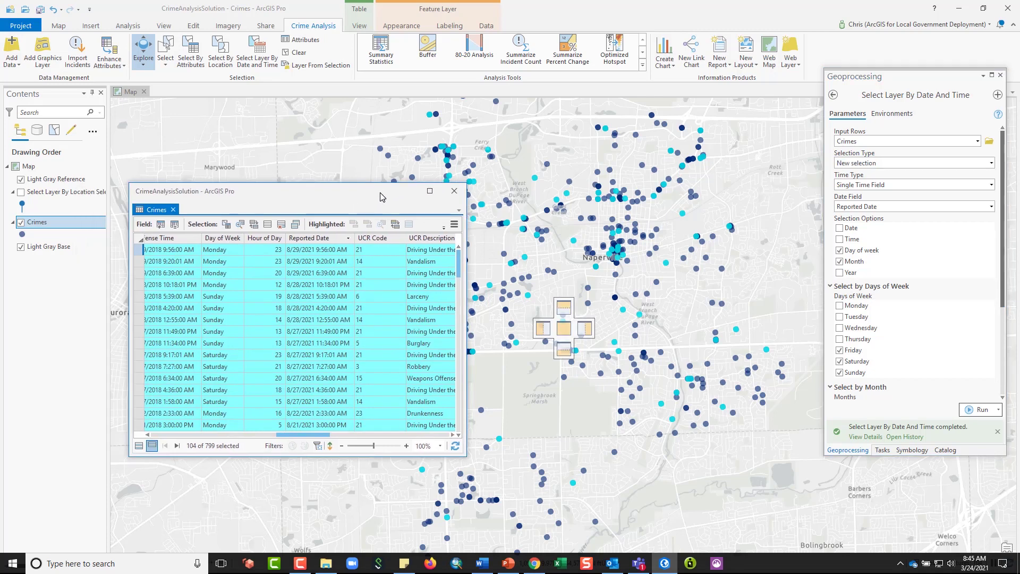
pyautogui.click(451, 196)
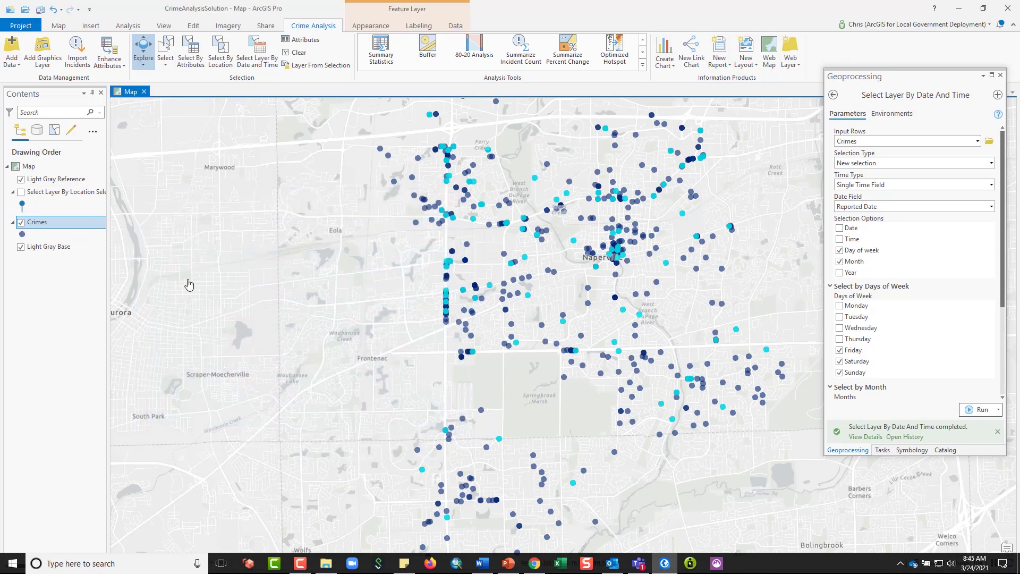
pyautogui.rightClick(52, 227)
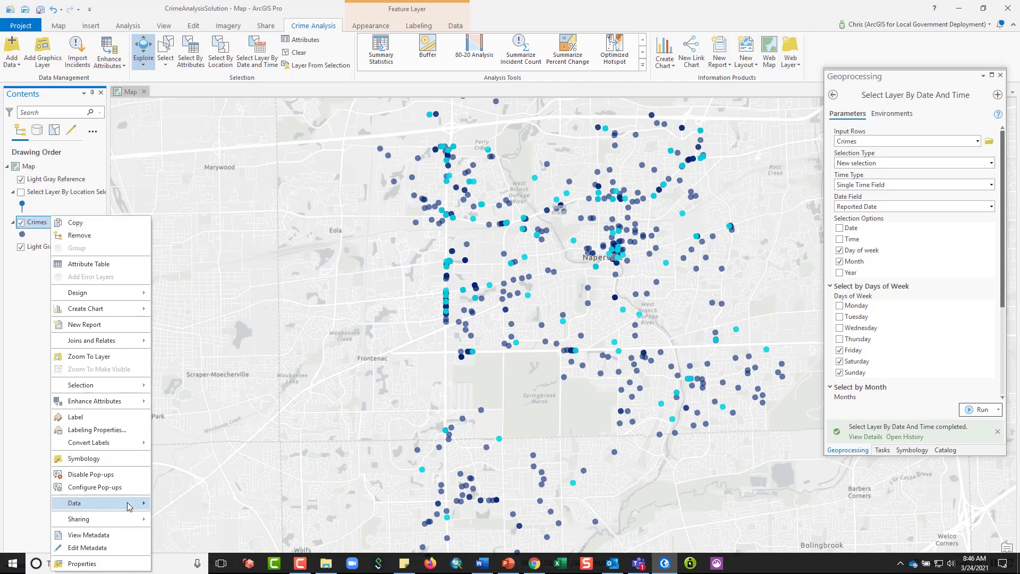
pyautogui.moveTo(130, 505)
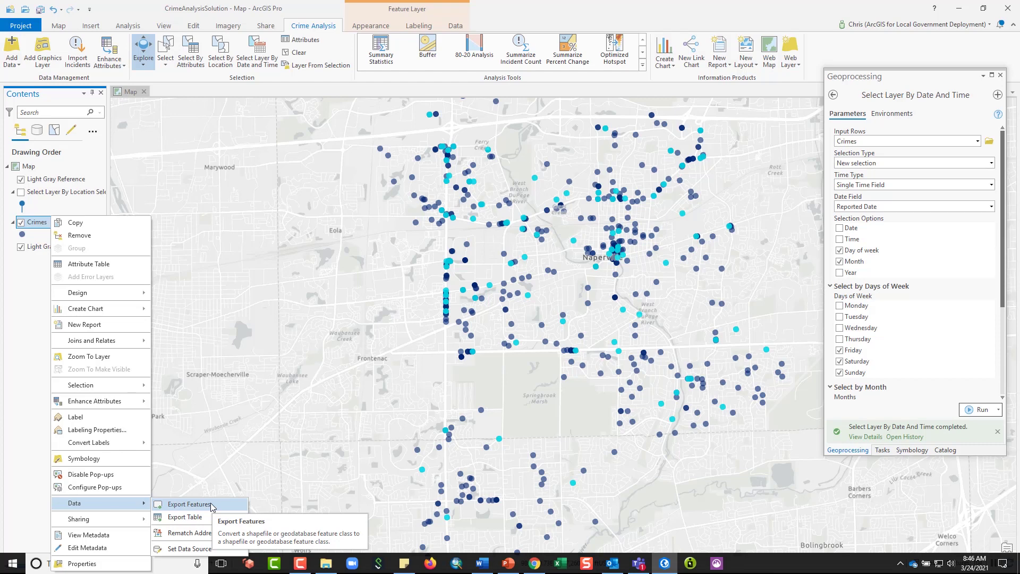
pyautogui.click(19, 289)
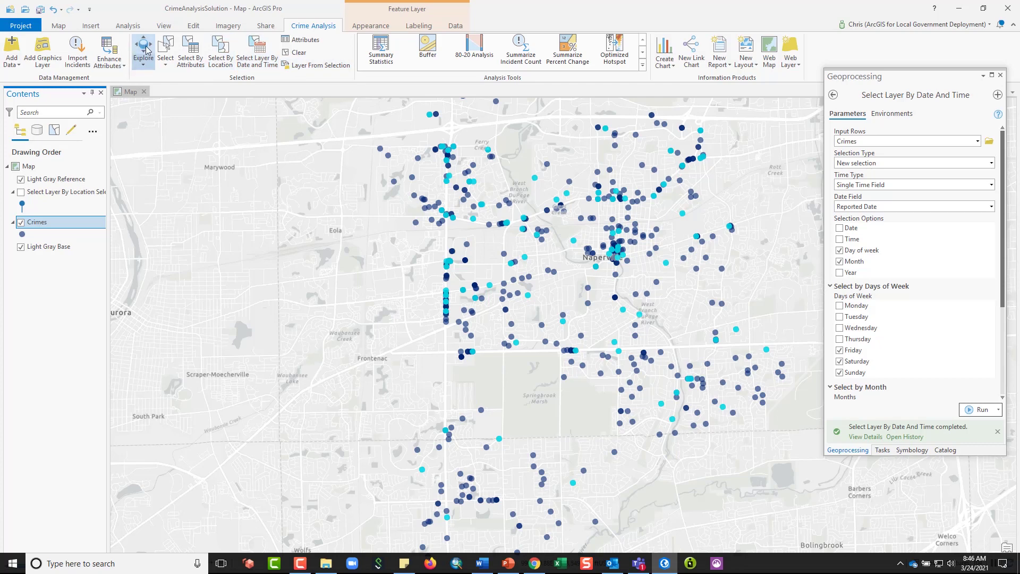
# Step: Create a Crimes selection layer from the selected crimes and show it alone for comparison
pyautogui.click(313, 65)
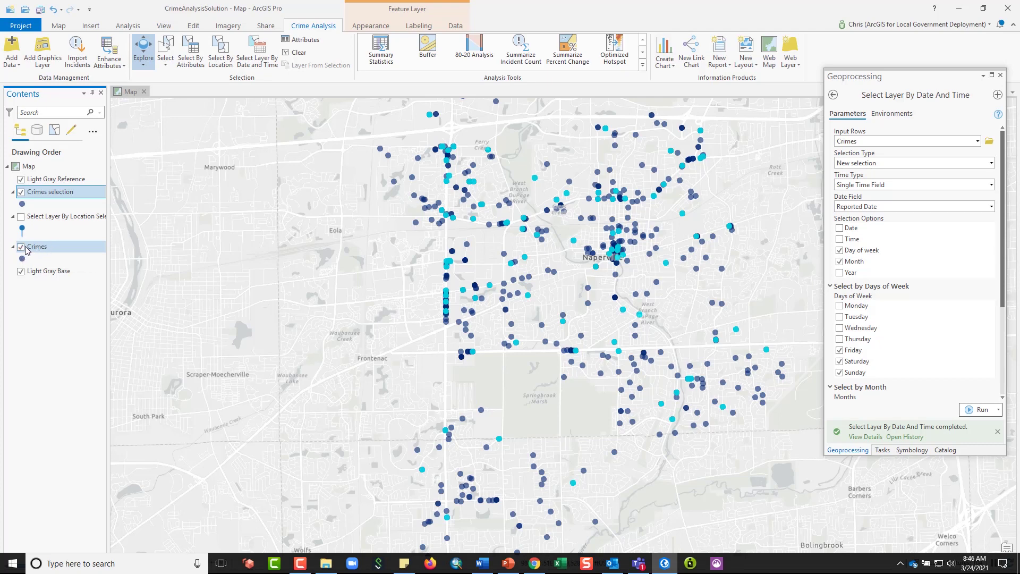
pyautogui.click(21, 193)
pyautogui.click(20, 246)
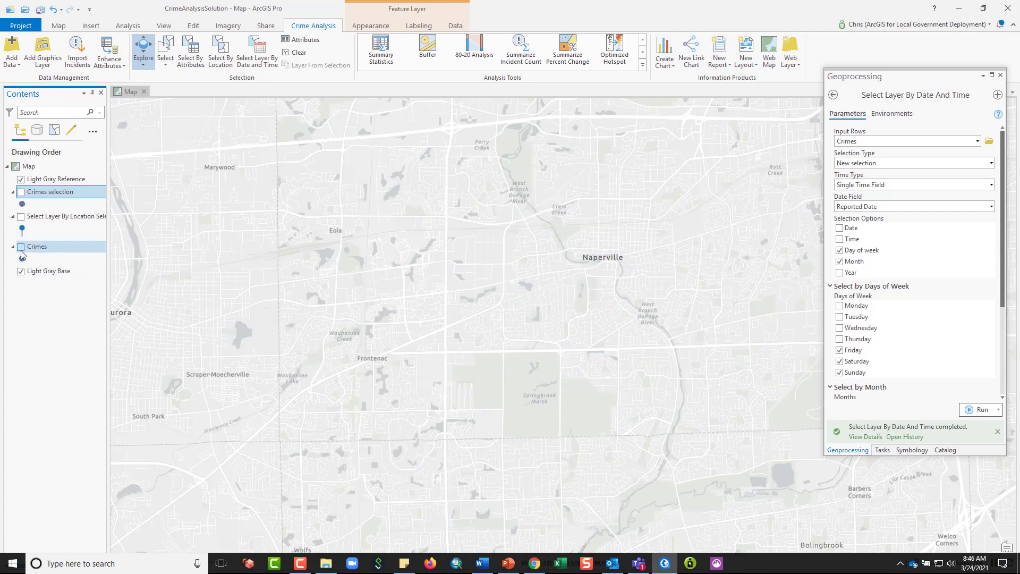
pyautogui.click(21, 248)
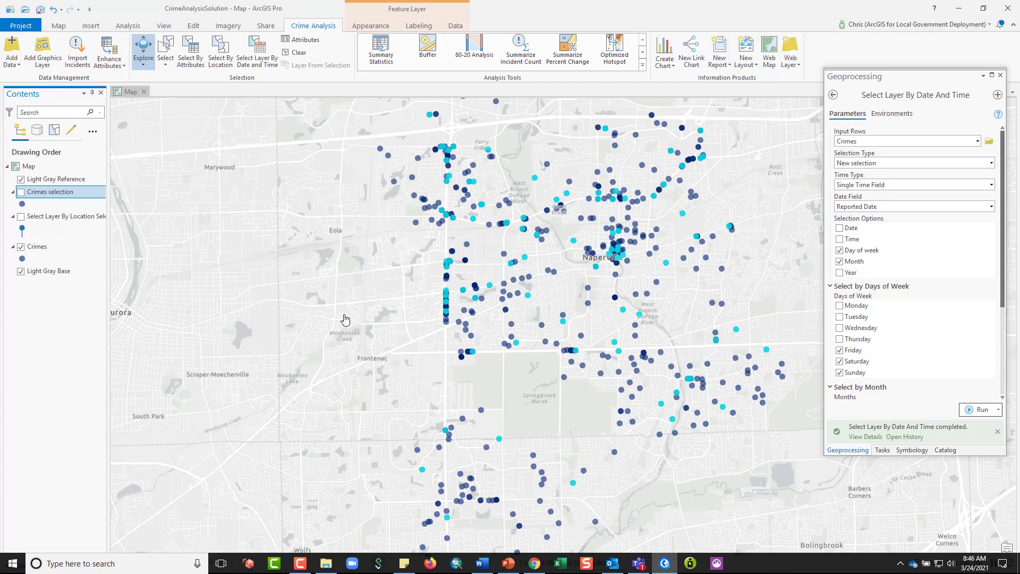
pyautogui.click(21, 247)
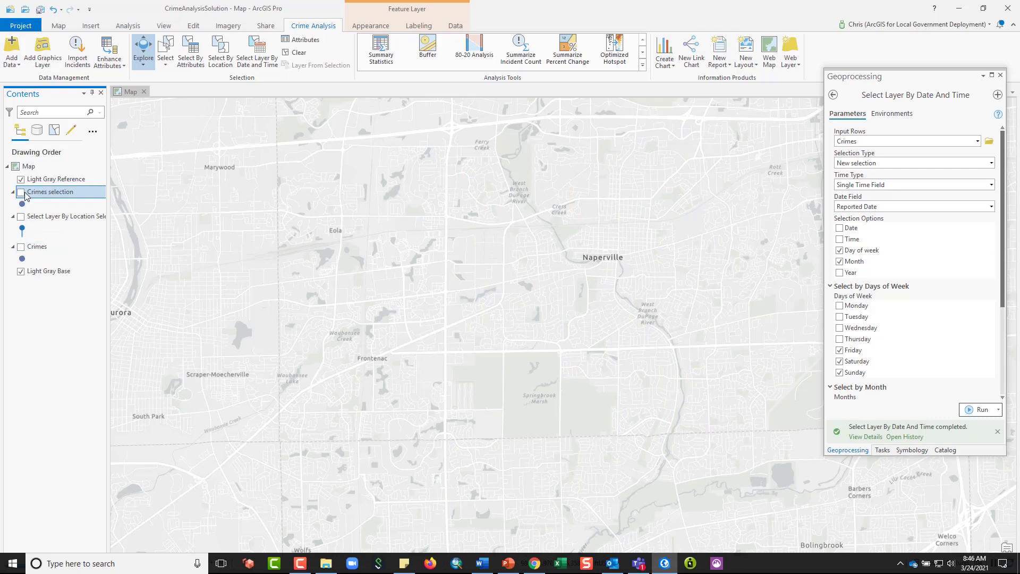
pyautogui.click(21, 193)
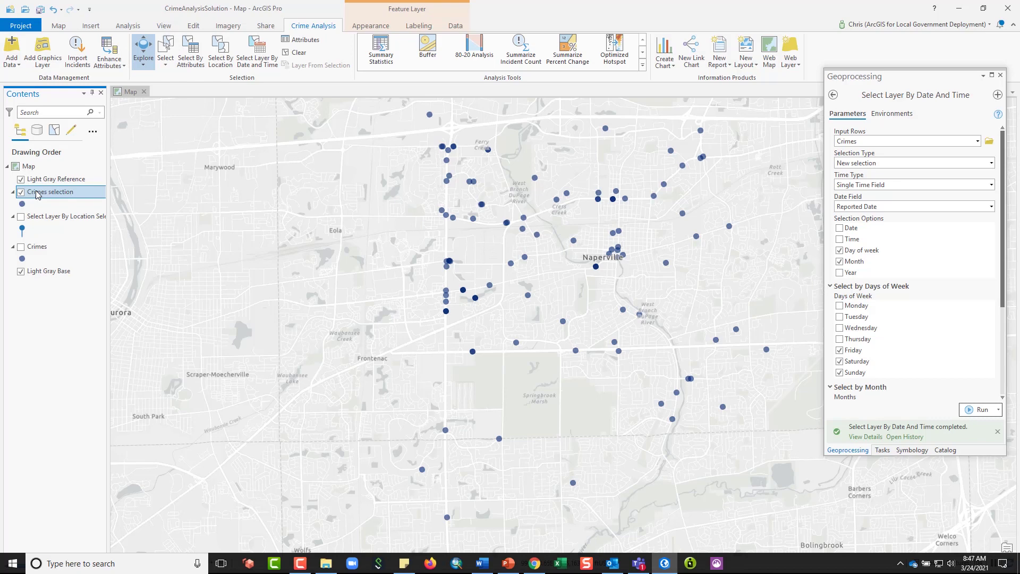
# Step: Hide Crimes selection, show the full Crimes layer again, and clear the selection
pyautogui.click(20, 192)
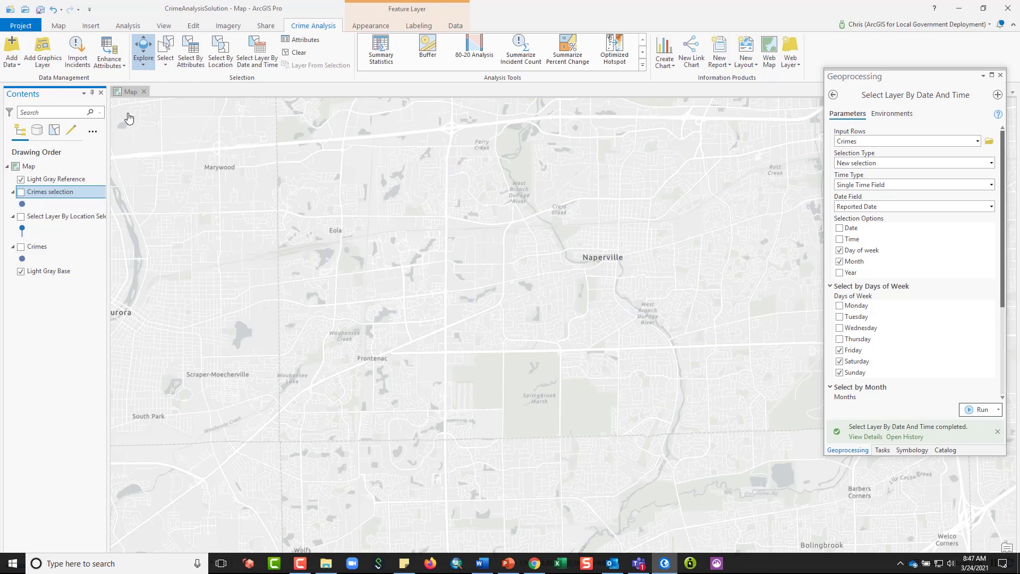
pyautogui.click(21, 247)
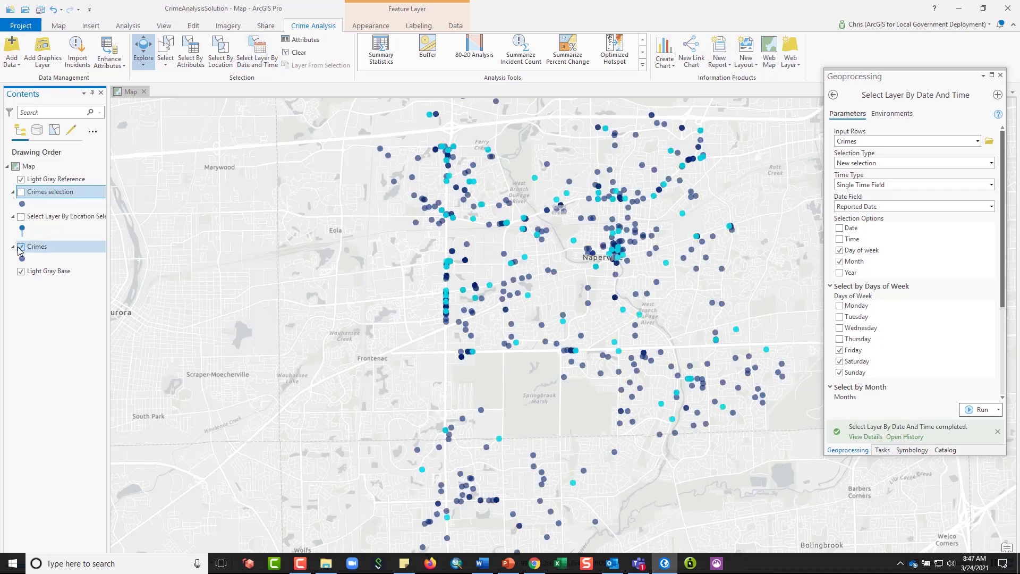
pyautogui.click(291, 57)
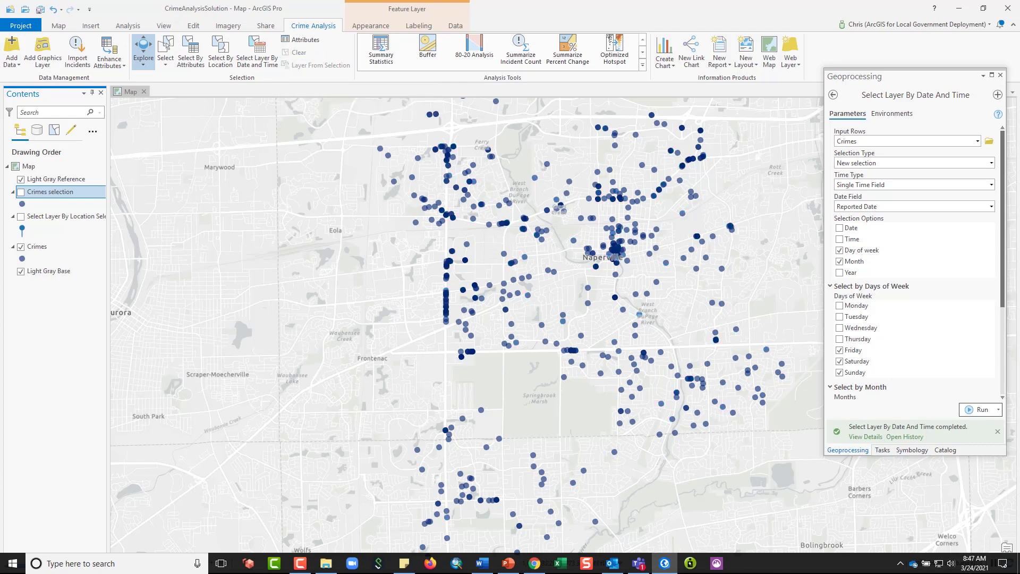